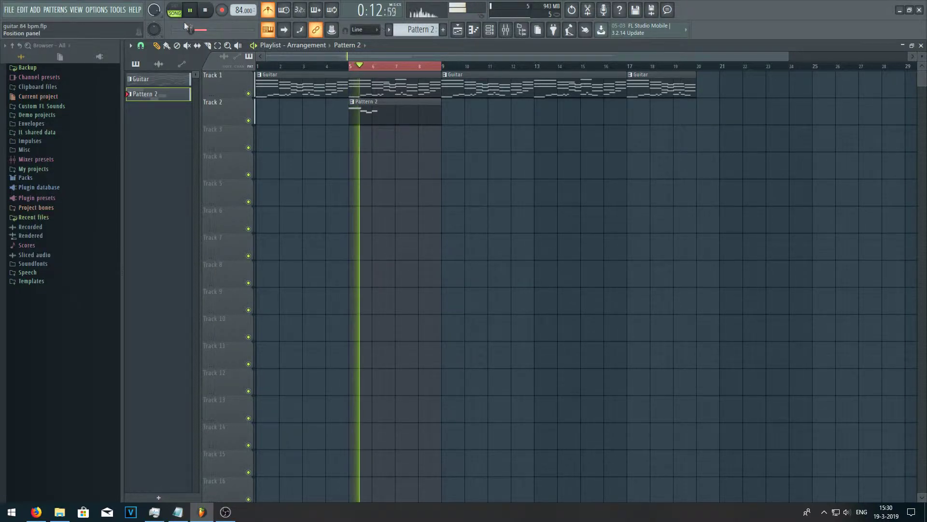
- In Pattern 2's piano roll, add a two-beat G#5 note in bar 2 and a one-beat F#5 note at the start of bar 3
{"action": "left_click", "coordinate": [475, 31]}
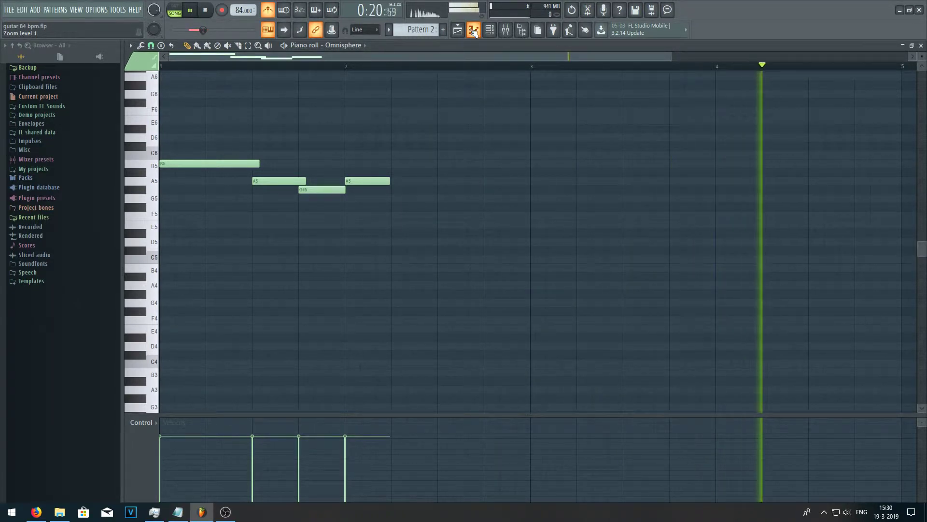
{"action": "left_click_drag", "start_coordinate": [190, 66], "coordinate": [239, 66]}
{"action": "left_click", "coordinate": [401, 189]}
{"action": "scroll", "coordinate": [427, 223], "scroll_direction": "up", "scroll_amount": 1}
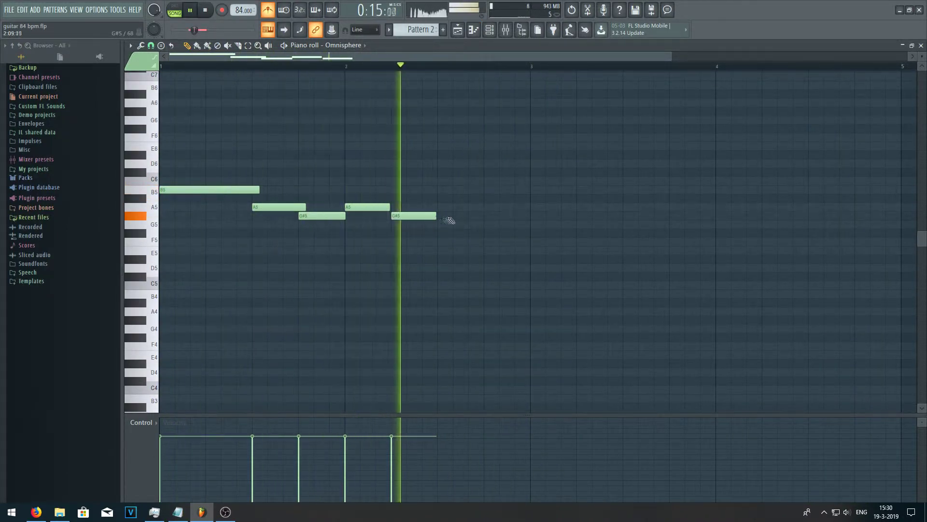
{"action": "left_click", "coordinate": [535, 250]}
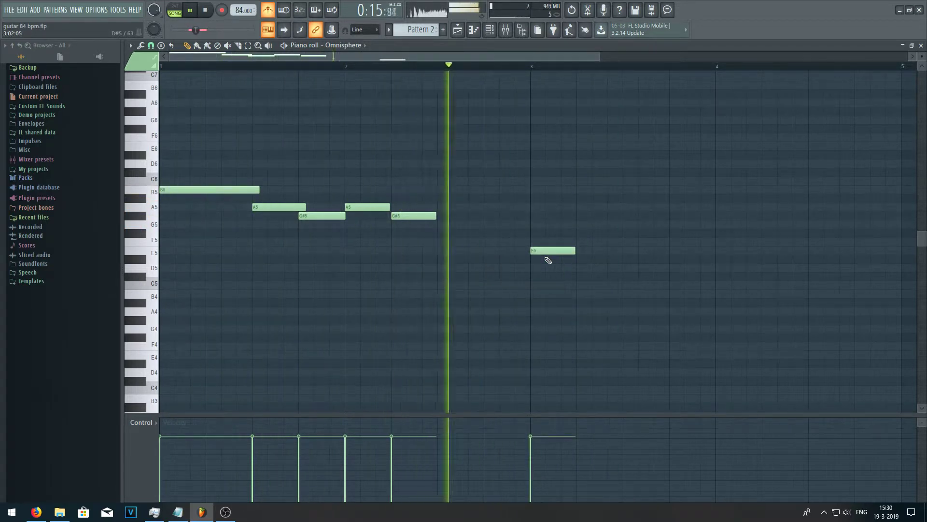
{"action": "left_click_drag", "start_coordinate": [436, 215], "coordinate": [481, 216]}
{"action": "left_click_drag", "start_coordinate": [544, 253], "coordinate": [545, 235]}
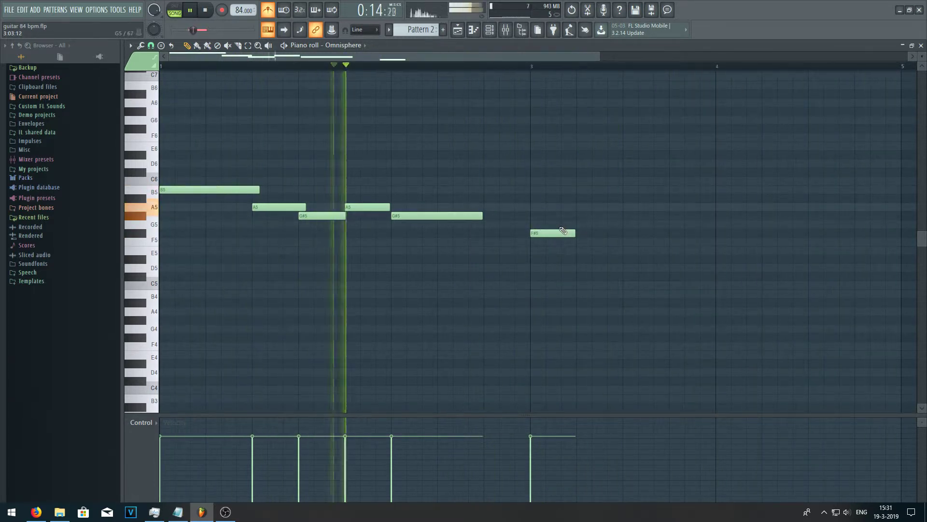
- Continue bar 3 after its F#5 with a descending run of short E5, C#5 and B4 notes
{"action": "left_click_drag", "start_coordinate": [662, 246], "coordinate": [615, 280]}
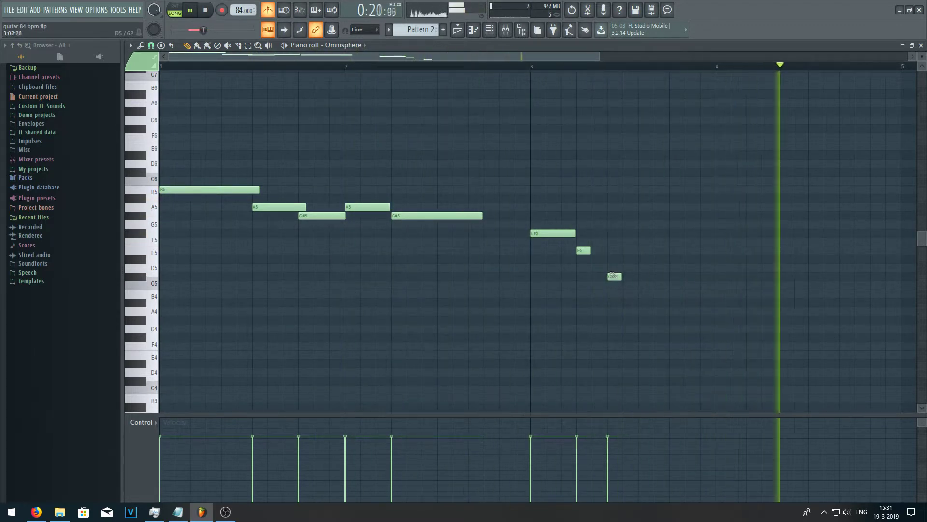
{"action": "left_click_drag", "start_coordinate": [612, 277], "coordinate": [631, 296]}
{"action": "left_click", "coordinate": [625, 287]}
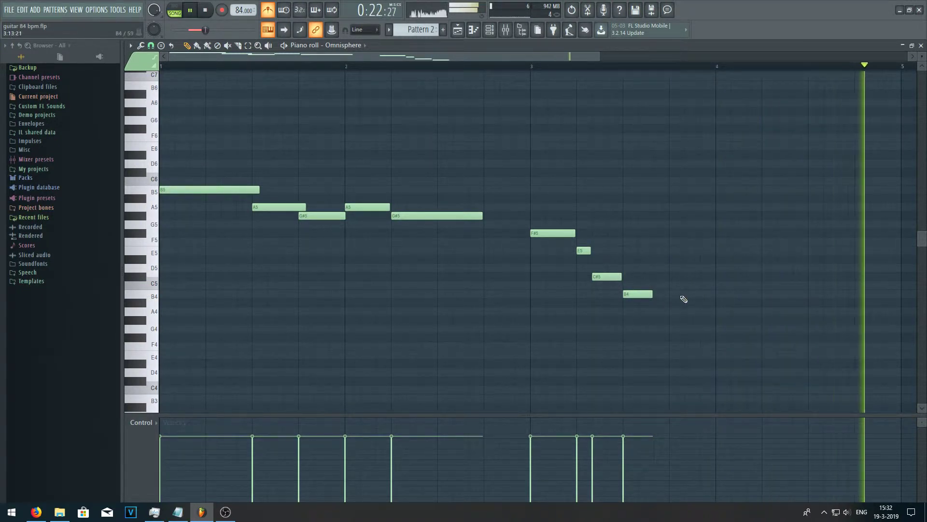
- Add an ascending run of E5, F#5, G#5 and A5 on the four beats of bar 4, checking it with playback
{"action": "left_click", "coordinate": [719, 294]}
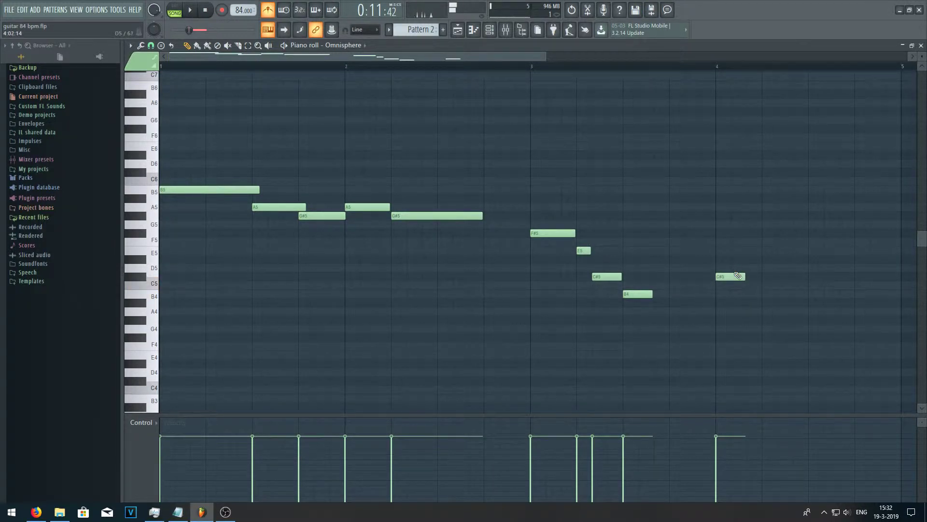
{"action": "key", "text": "space"}
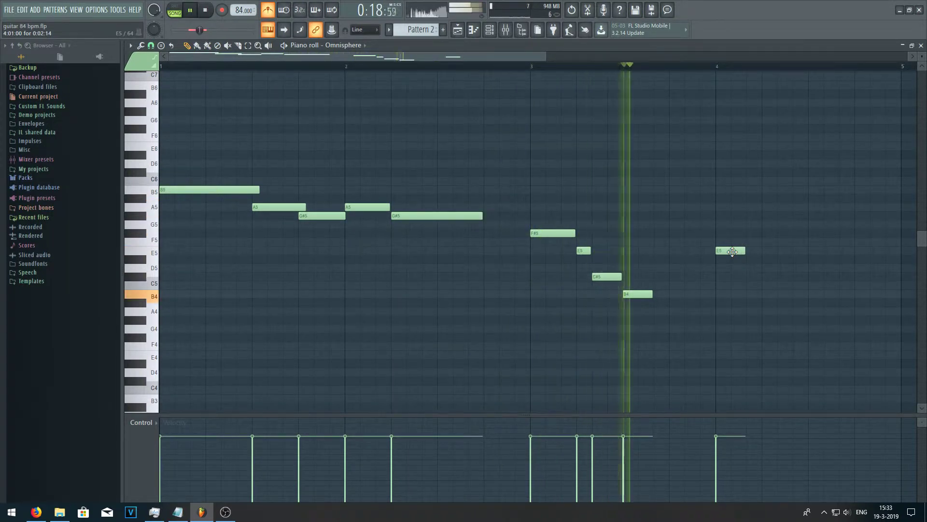
{"action": "key", "text": "space"}
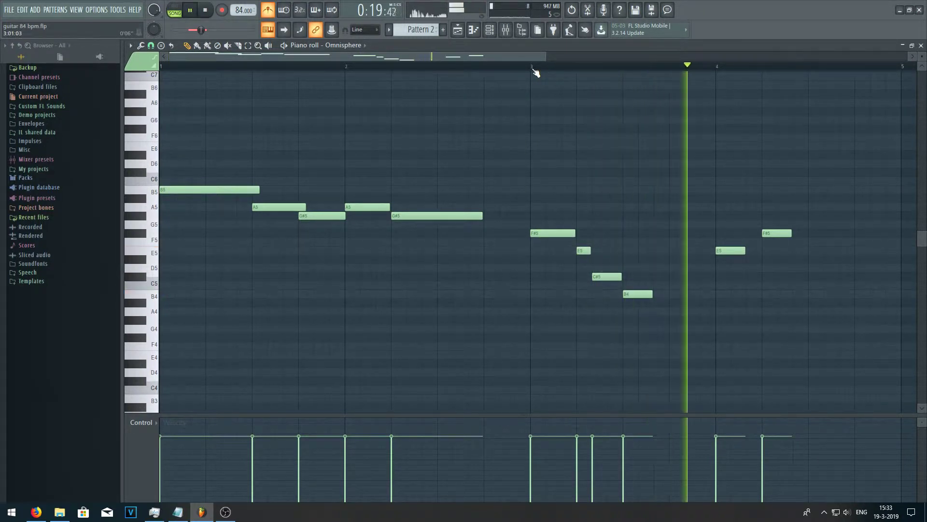
{"action": "key", "text": "space"}
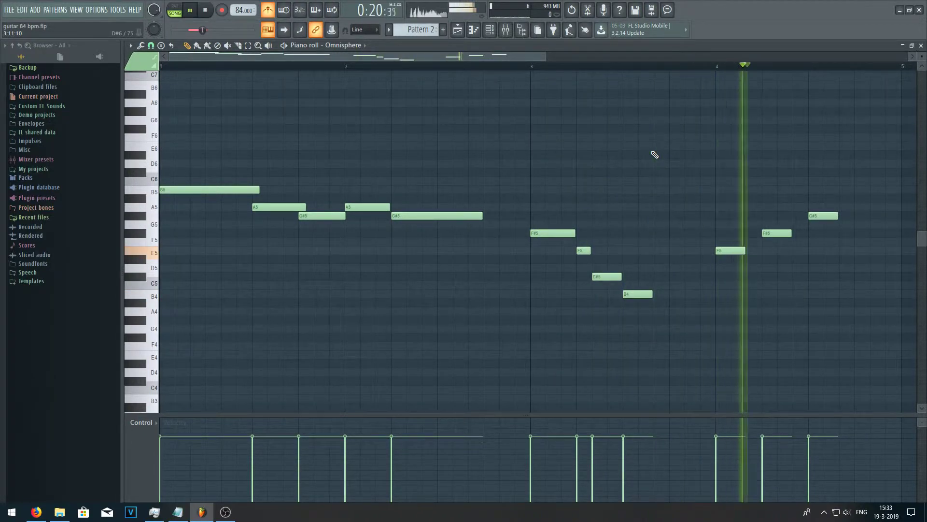
{"action": "key", "text": "space"}
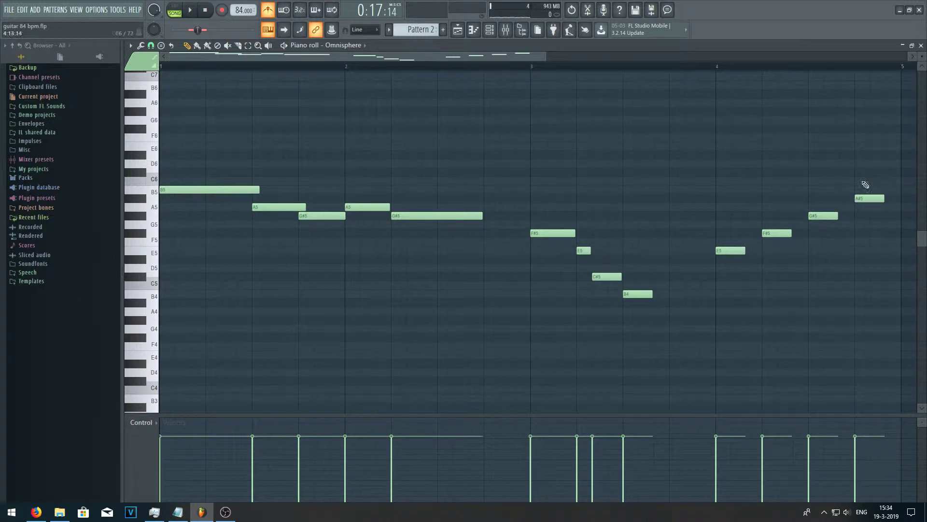
{"action": "key", "text": "space"}
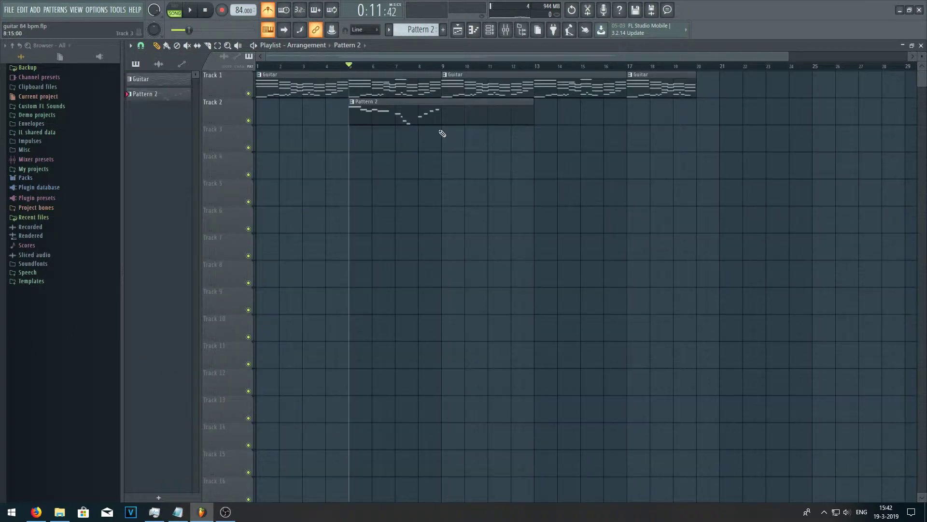
- Duplicate the entire four-bar Pattern 2 melody into bars 5 to 8 and deselect the copied notes
{"action": "double_click", "coordinate": [426, 120]}
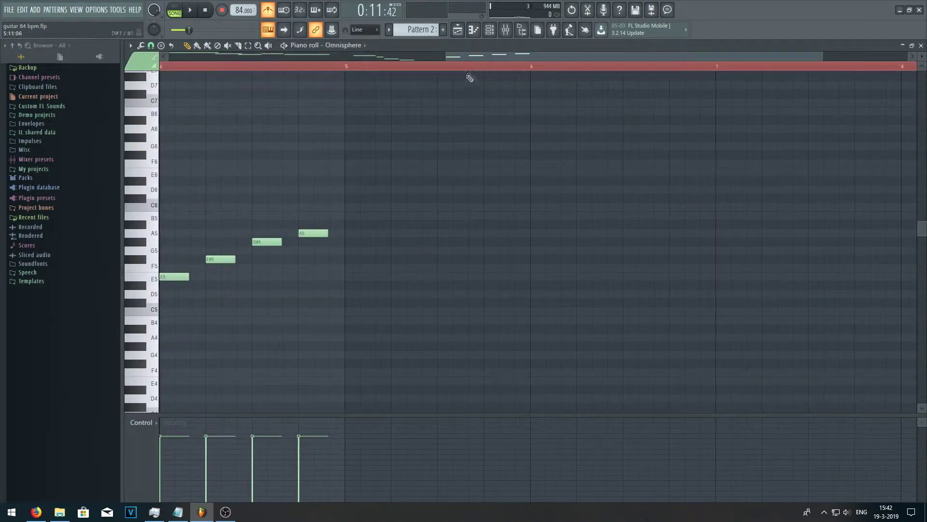
{"action": "left_click_drag", "start_coordinate": [472, 57], "coordinate": [188, 70]}
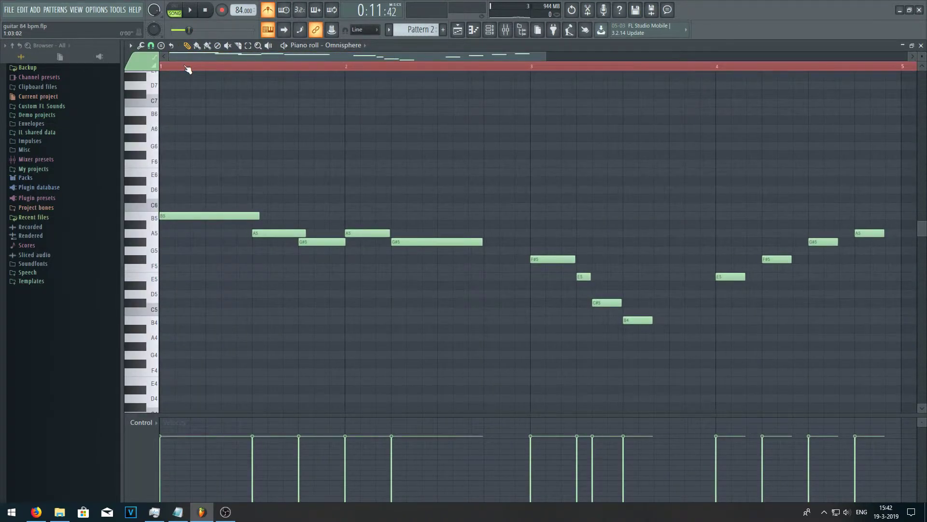
{"action": "key", "text": "ctrl+a"}
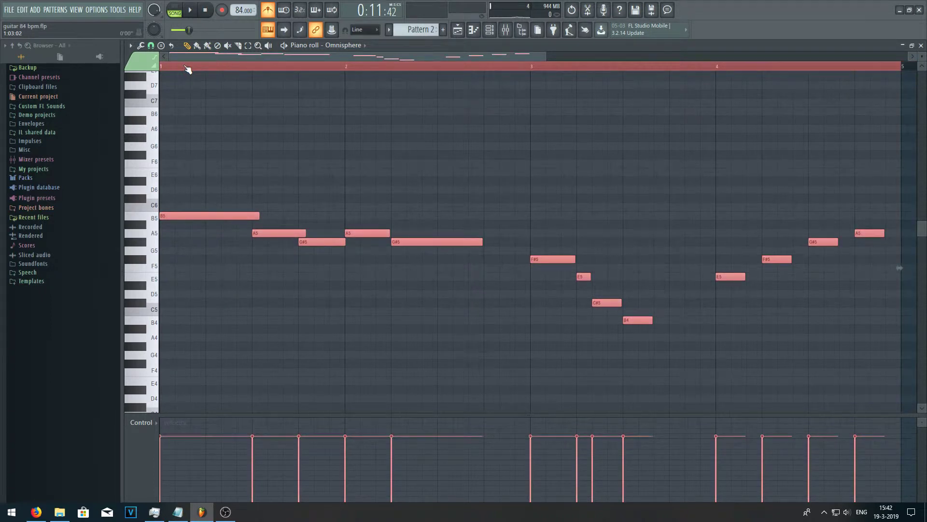
{"action": "key", "text": "ctrl+b"}
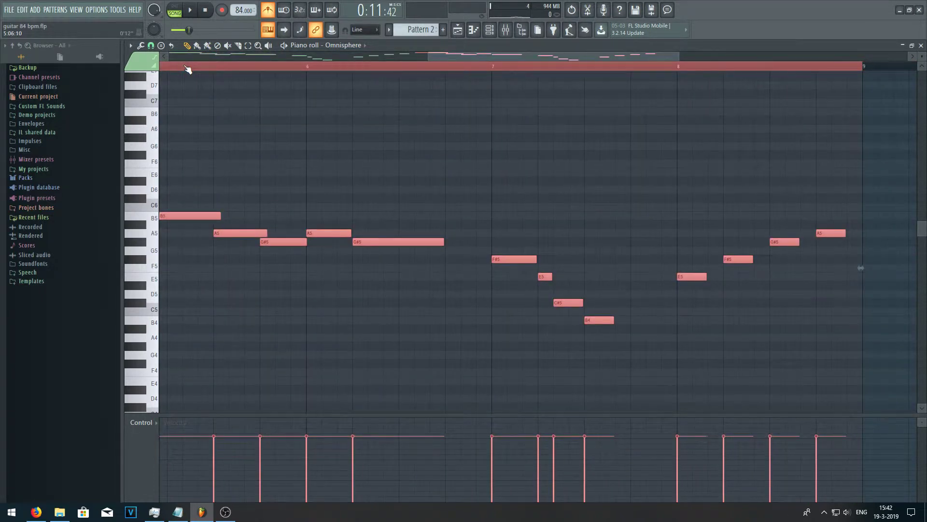
{"action": "key", "text": "ctrl+d"}
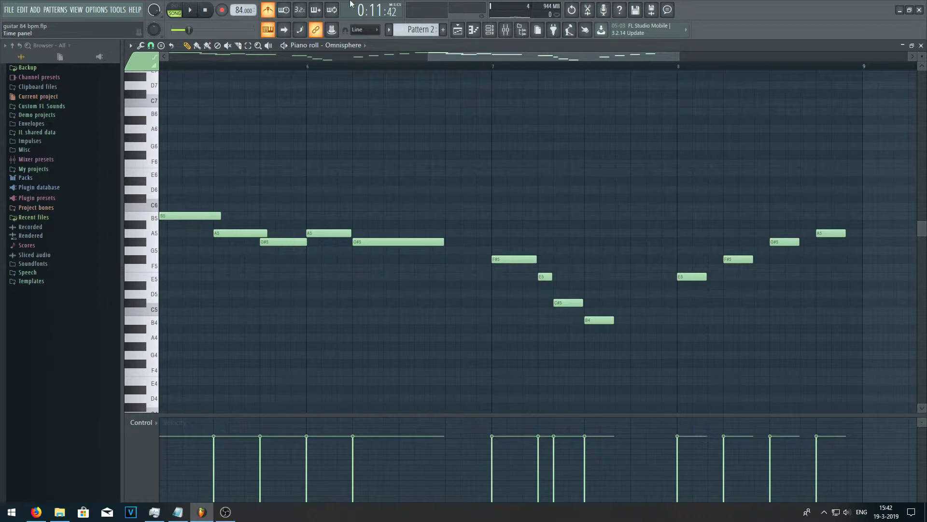
- Vary the repeated melody in bar 6 by shortening the second G#5 to one beat and following it with one-beat F#5 and E5 notes
{"action": "left_click_drag", "start_coordinate": [551, 60], "coordinate": [389, 66]}
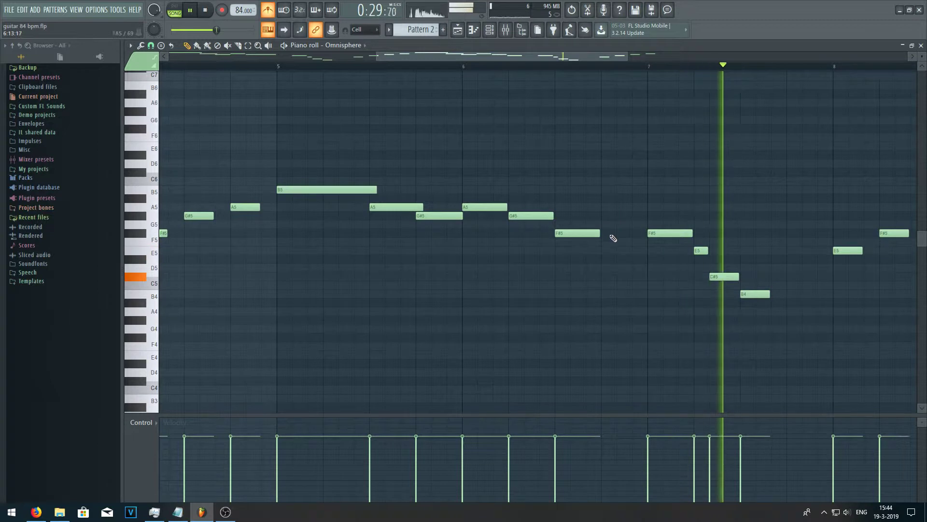
{"action": "left_click", "coordinate": [606, 241]}
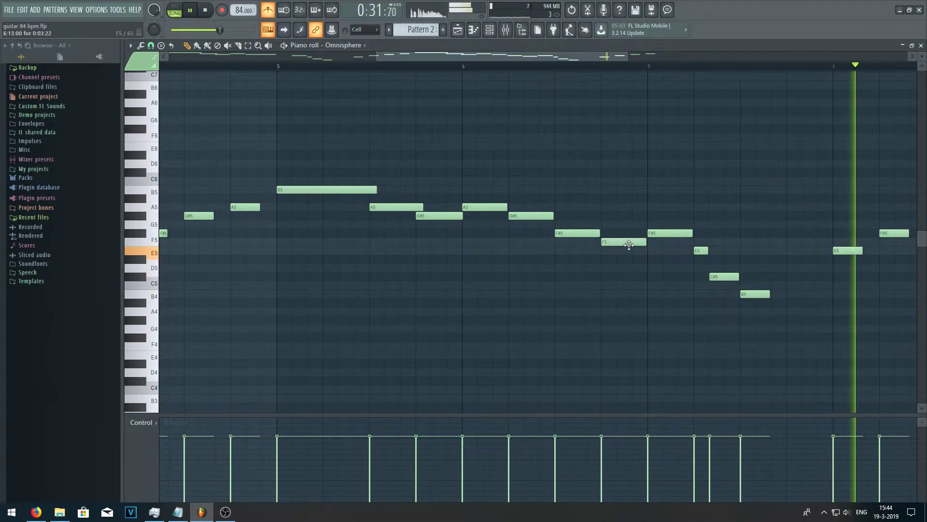
{"action": "left_click_drag", "start_coordinate": [629, 252], "coordinate": [630, 253]}
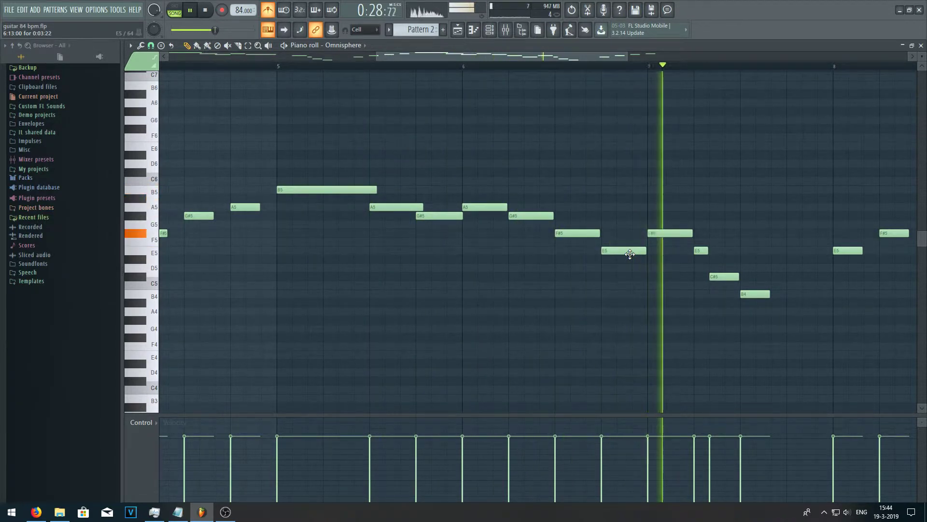
- Play back the melody from the start and review its notes across bars 1 to 8
{"action": "key", "text": "space"}
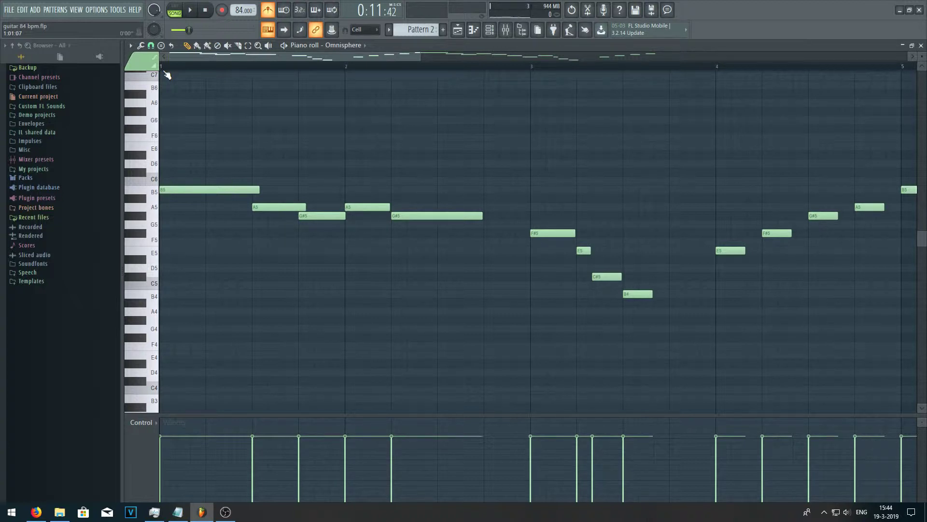
{"action": "key", "text": "space"}
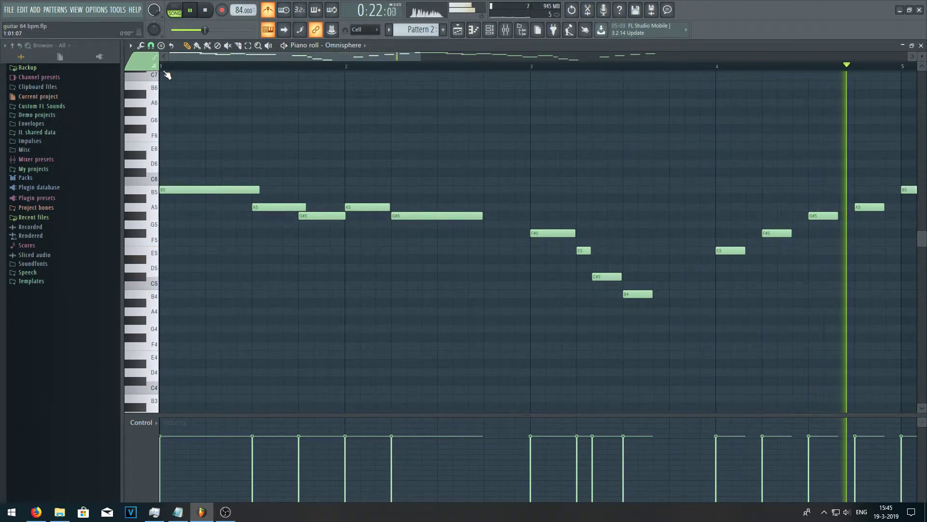
{"action": "scroll", "coordinate": [167, 75], "scroll_direction": "up", "scroll_amount": 1}
{"action": "left_click_drag", "start_coordinate": [328, 57], "coordinate": [592, 68]}
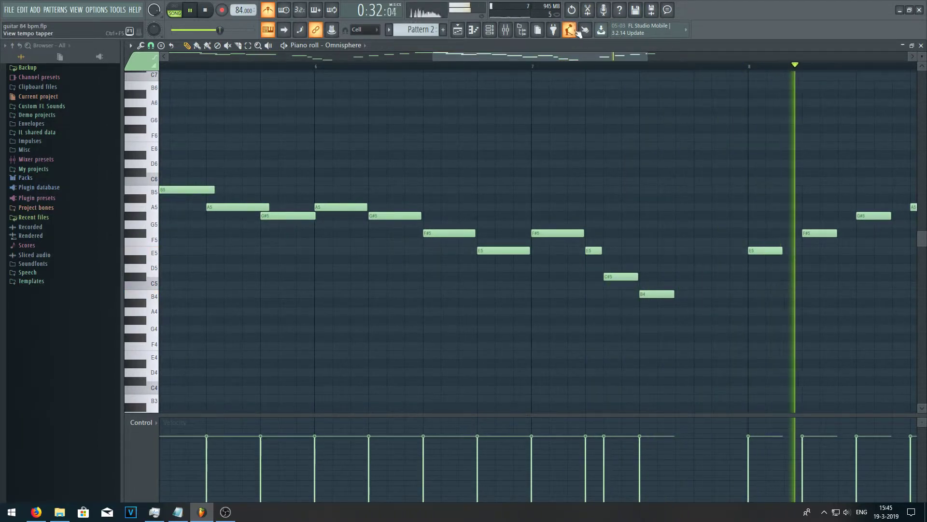
{"action": "key", "text": "space"}
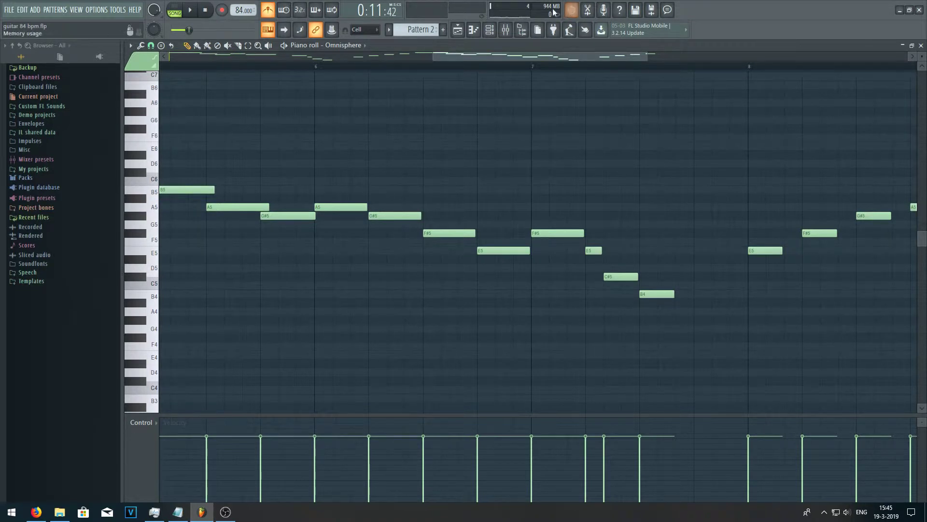
{"action": "left_click_drag", "start_coordinate": [580, 66], "coordinate": [268, 49]}
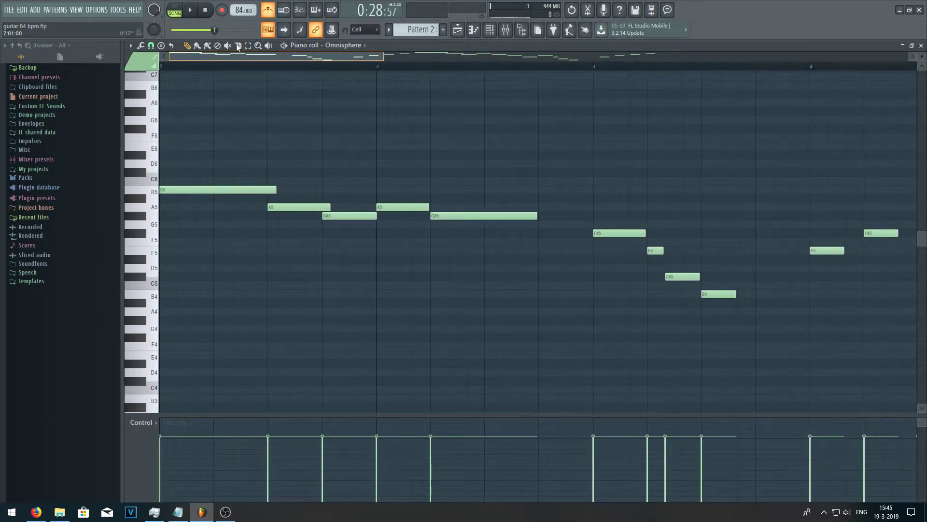
{"action": "left_click_drag", "start_coordinate": [254, 48], "coordinate": [295, 50]}
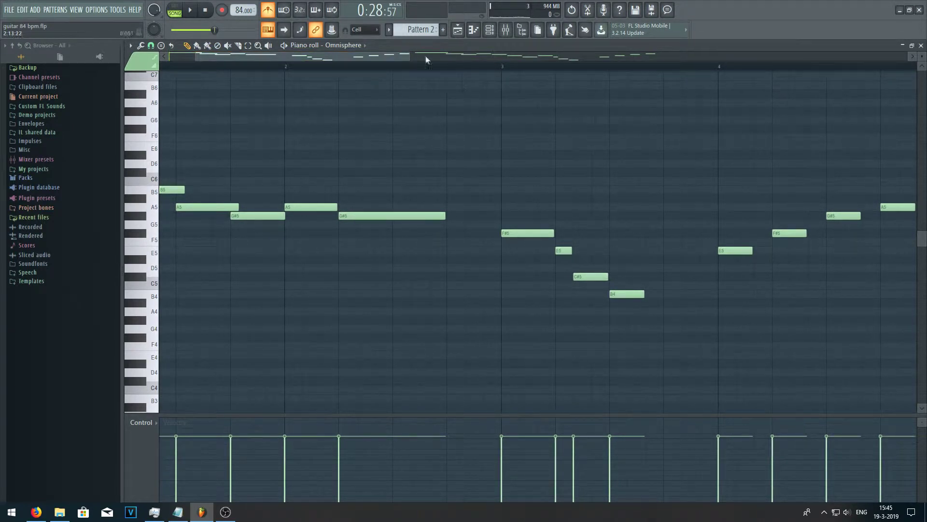
{"action": "left_click_drag", "start_coordinate": [398, 56], "coordinate": [498, 80]}
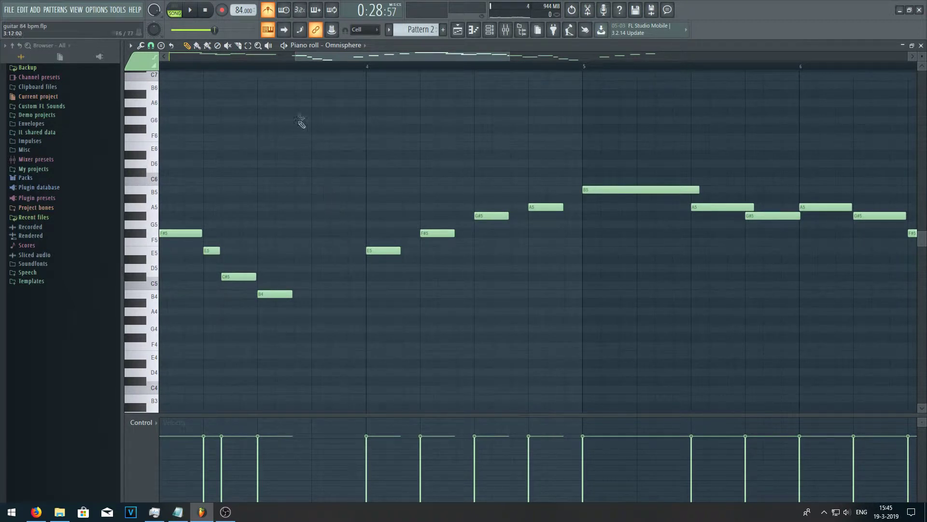
{"action": "left_click_drag", "start_coordinate": [378, 59], "coordinate": [493, 86]}
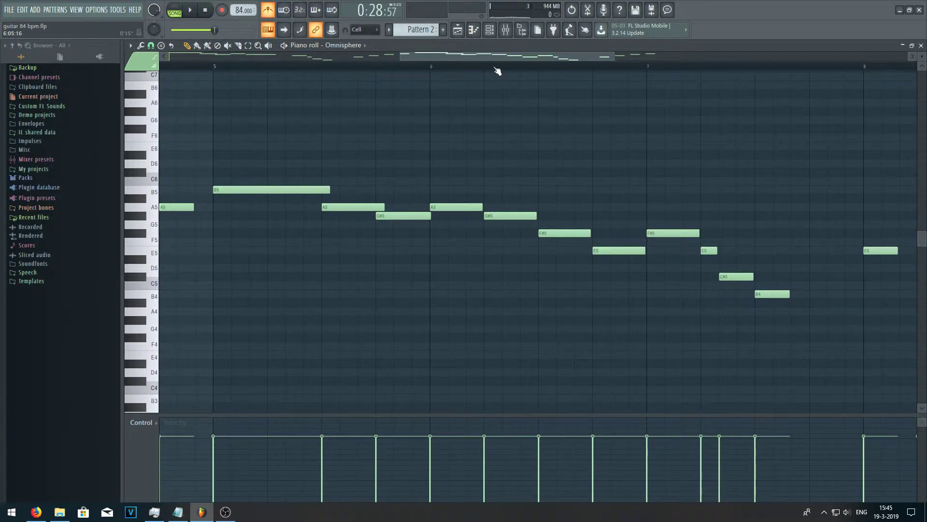
{"action": "mouse_move", "coordinate": [487, 59]}
{"action": "left_mouse_down"}
{"action": "mouse_move", "coordinate": [619, 96]}
{"action": "mouse_move", "coordinate": [329, 48]}
{"action": "mouse_move", "coordinate": [532, 78]}
{"action": "mouse_move", "coordinate": [329, 61]}
{"action": "mouse_move", "coordinate": [481, 76]}
{"action": "mouse_move", "coordinate": [341, 72]}
{"action": "left_mouse_up"}
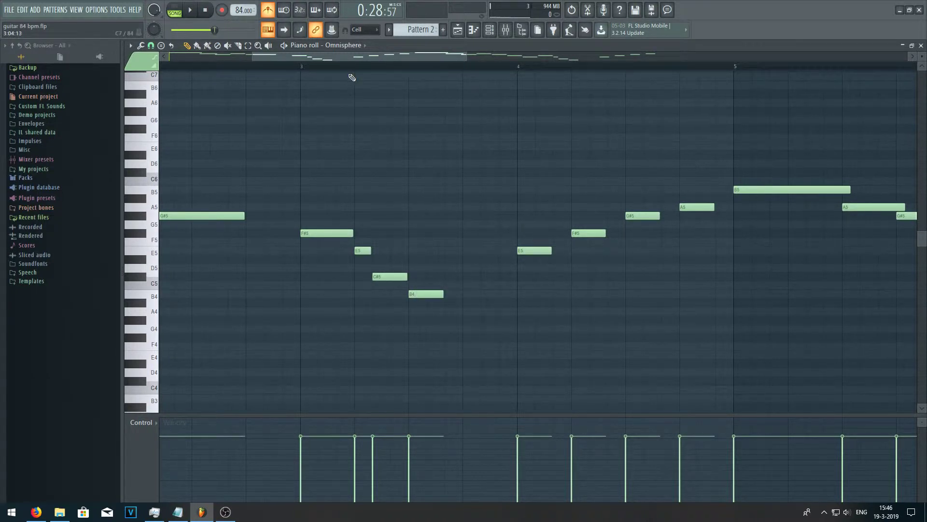
{"action": "left_click_drag", "start_coordinate": [354, 58], "coordinate": [525, 109]}
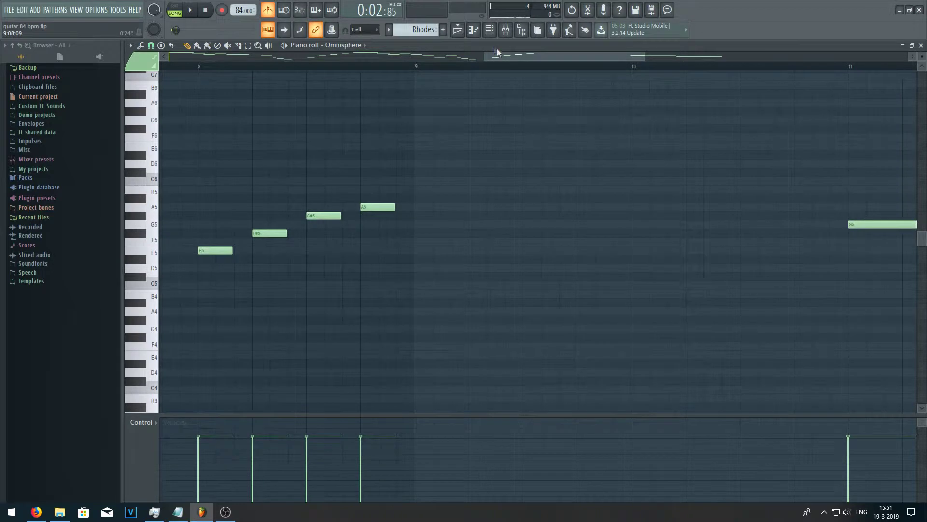
- Delete the long G5 and F5 notes in bars 11 and 12 of the Rhodes pattern and close the piano roll
{"action": "left_click_drag", "start_coordinate": [511, 59], "coordinate": [597, 96]}
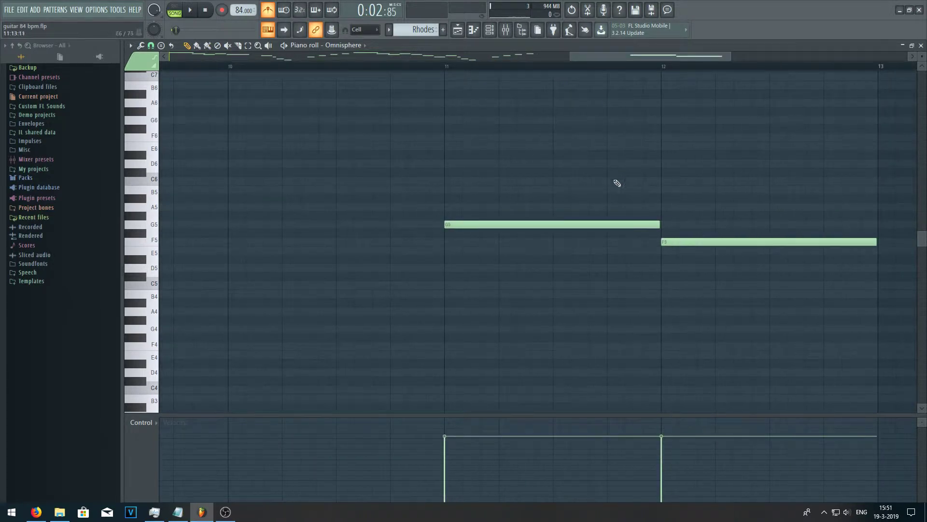
{"action": "right_click", "coordinate": [633, 225]}
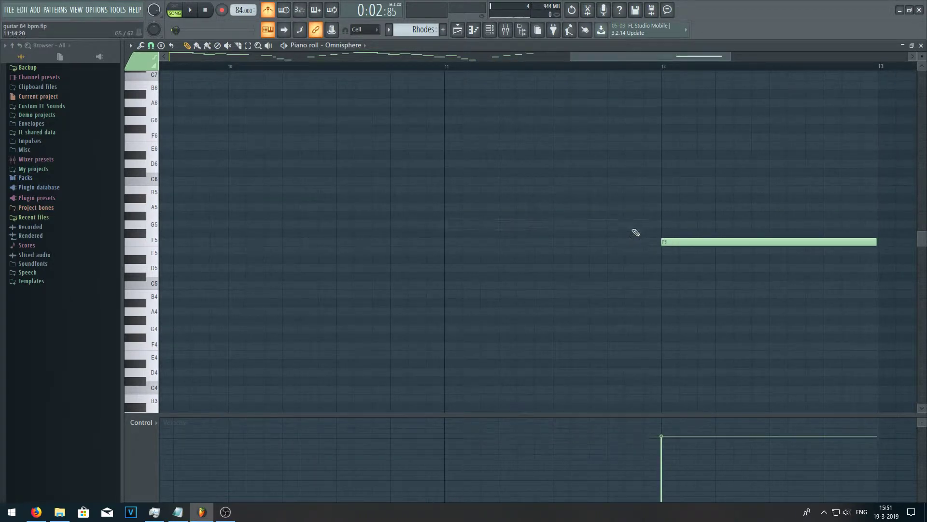
{"action": "right_click", "coordinate": [689, 242]}
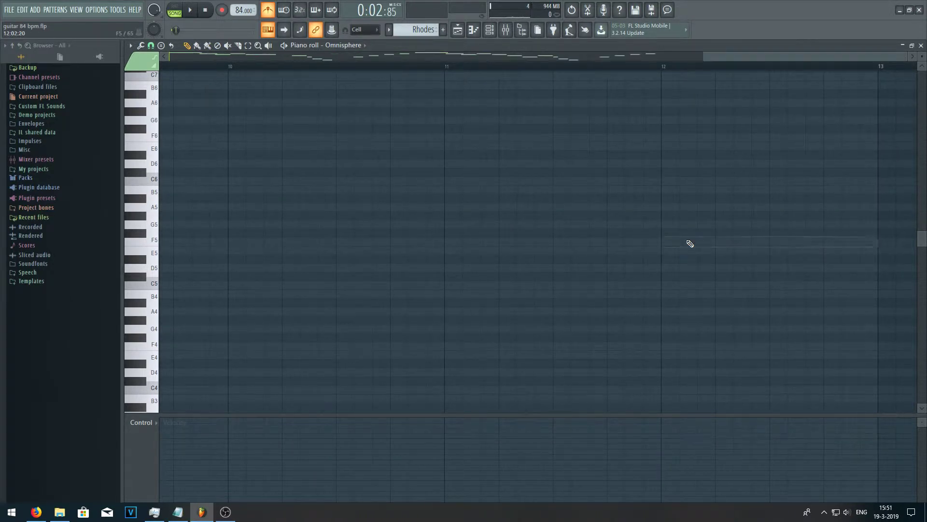
{"action": "left_click", "coordinate": [919, 44]}
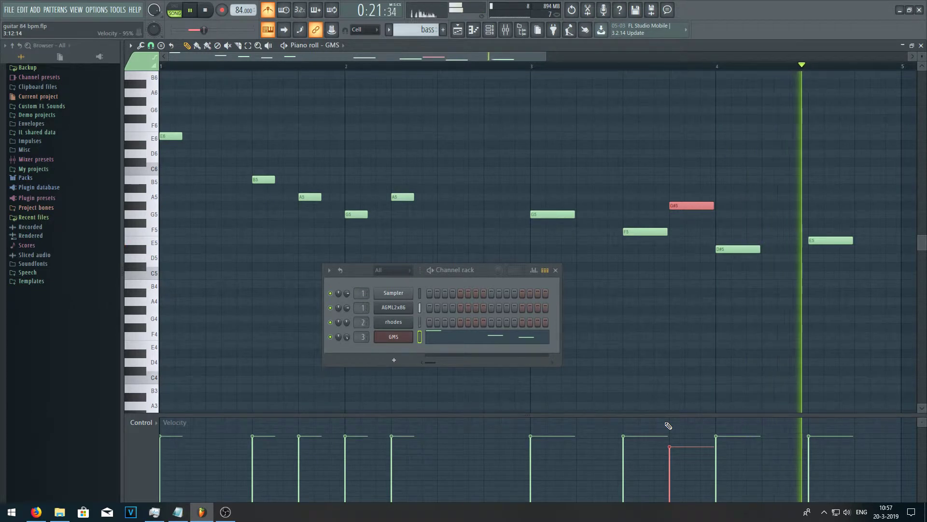
- Stop playback of the bass pattern
{"action": "key", "text": "space"}
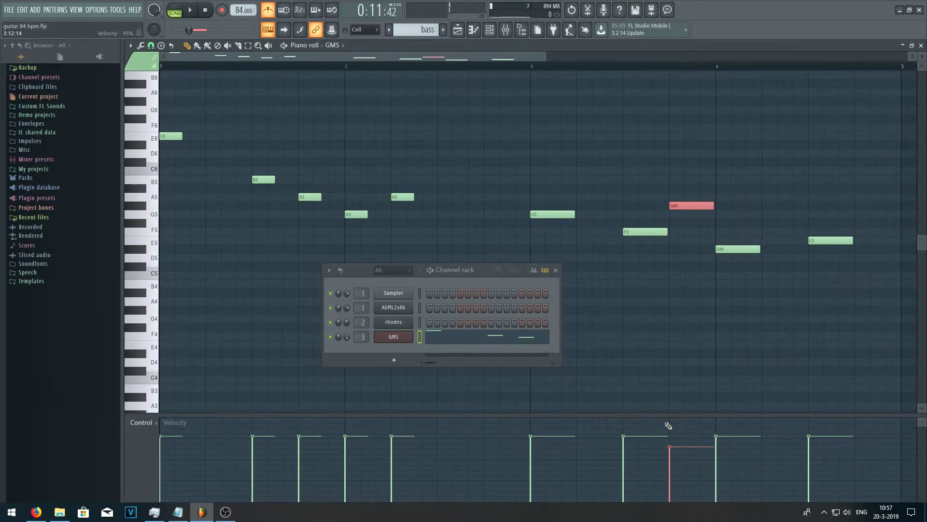
- Close the piano roll, play back bars 5 to 8 of the arrangement, and reopen the bass pattern to review its notes
{"action": "left_click", "coordinate": [921, 45]}
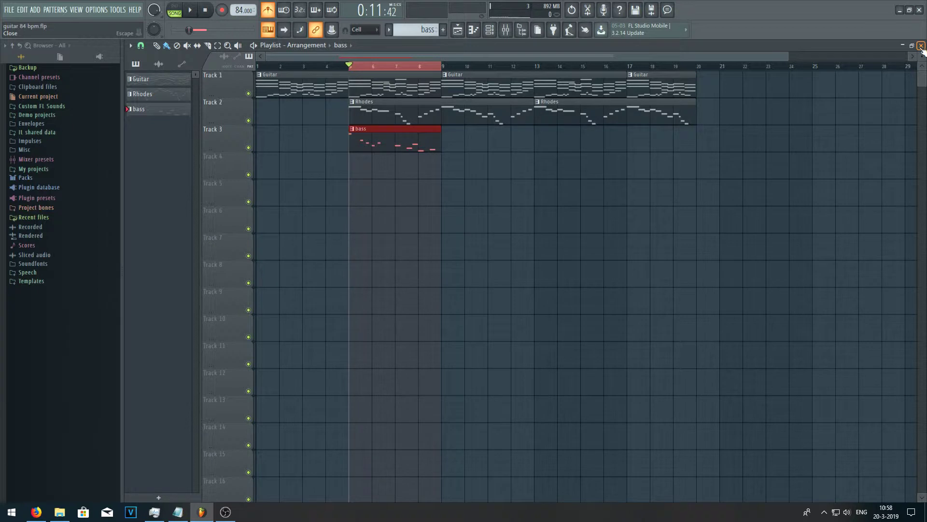
{"action": "key", "text": "space"}
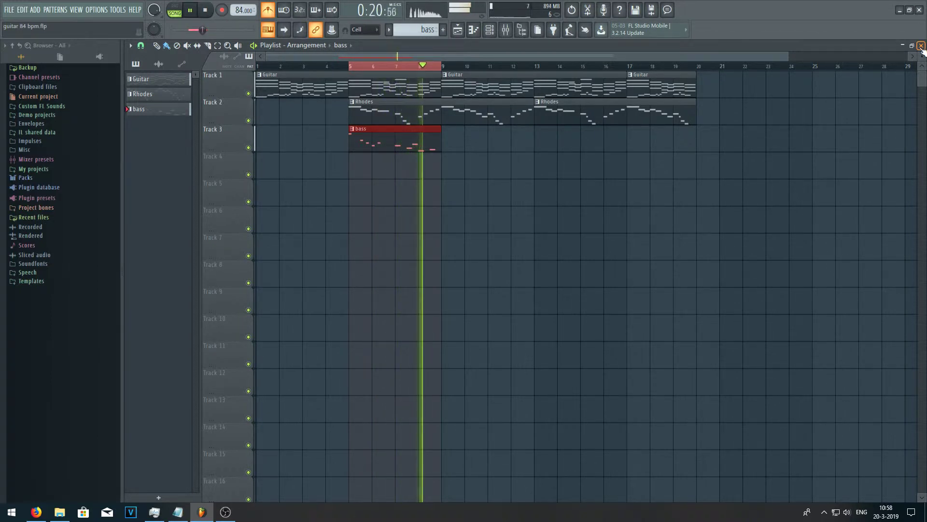
{"action": "key", "text": "space"}
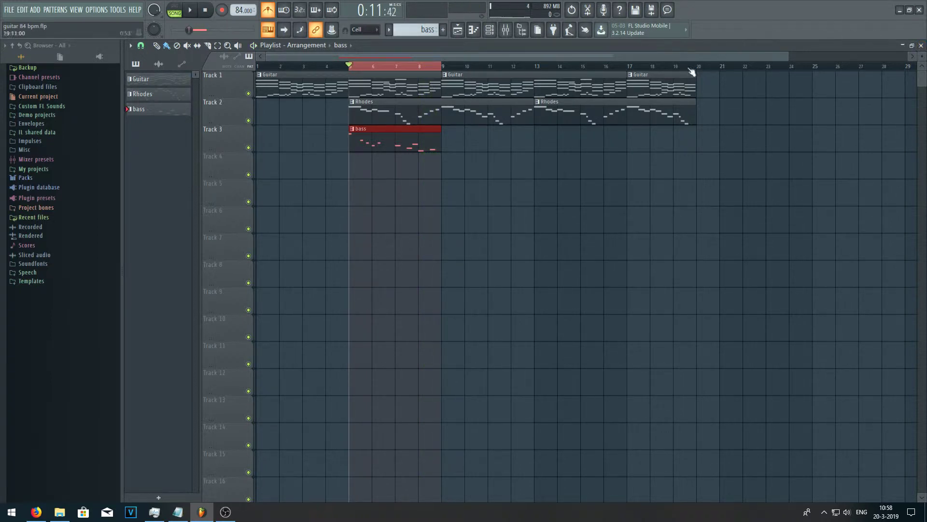
{"action": "double_click", "coordinate": [430, 142]}
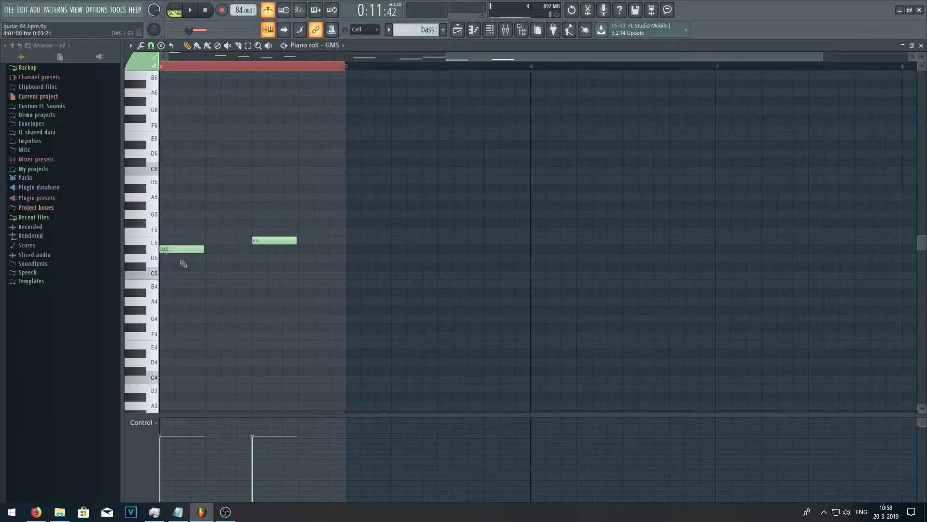
{"action": "left_click_drag", "start_coordinate": [541, 59], "coordinate": [421, 41]}
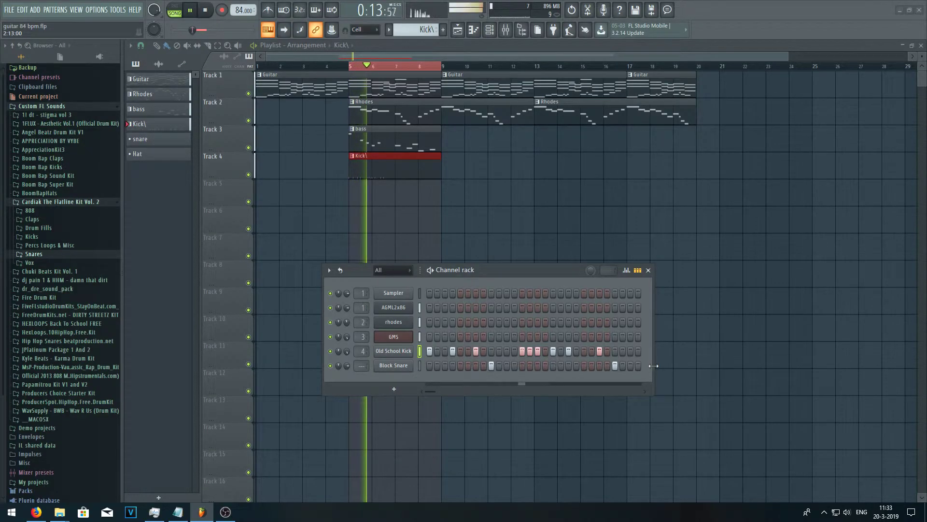
- Widen the channel rack to make more steps available for the Kick pattern
{"action": "left_click_drag", "start_coordinate": [653, 366], "coordinate": [769, 364]}
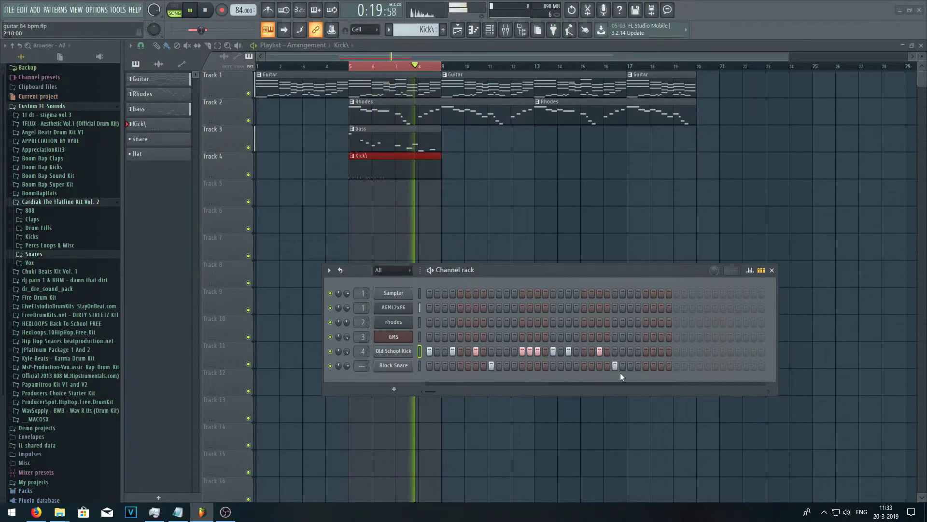
{"action": "left_click", "coordinate": [646, 351]}
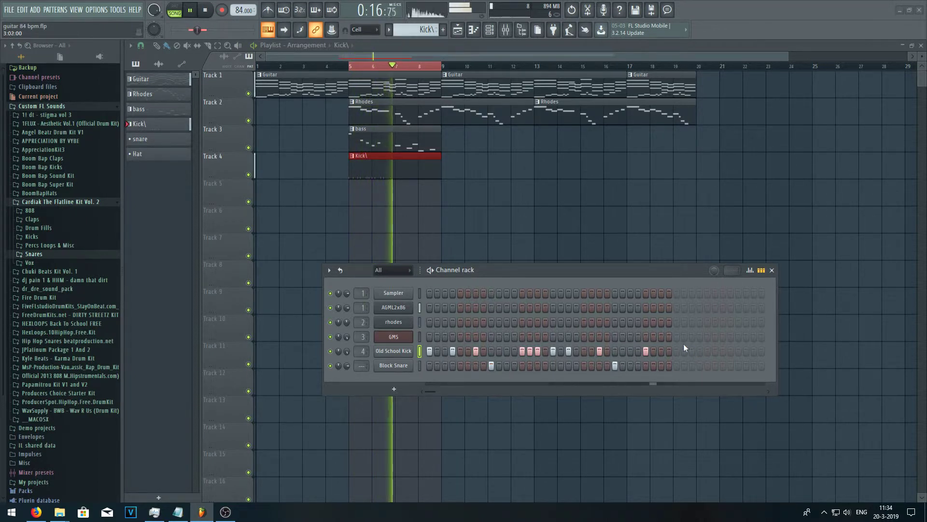
{"action": "left_click", "coordinate": [662, 350]}
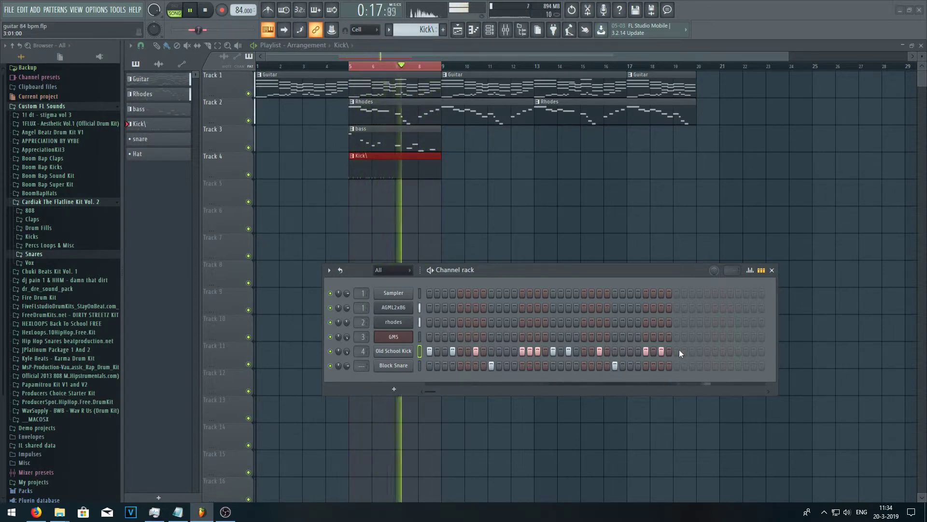
{"action": "right_click", "coordinate": [646, 351]}
{"action": "right_click", "coordinate": [662, 352]}
- Add Old School Kick hits on steps 33 and 35 and a Block Snare hit on step 41
{"action": "left_click", "coordinate": [678, 351]}
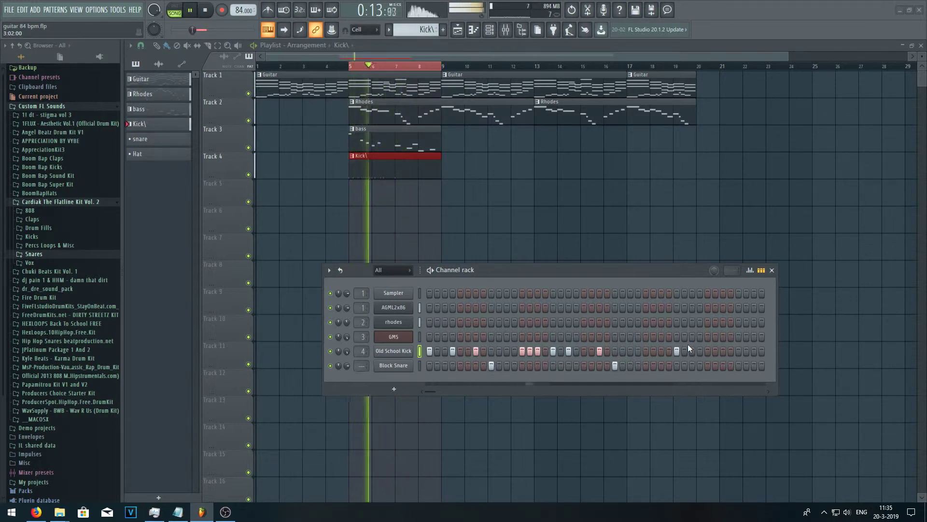
{"action": "left_click", "coordinate": [694, 351]}
{"action": "left_click", "coordinate": [702, 350]}
{"action": "left_click", "coordinate": [708, 350]}
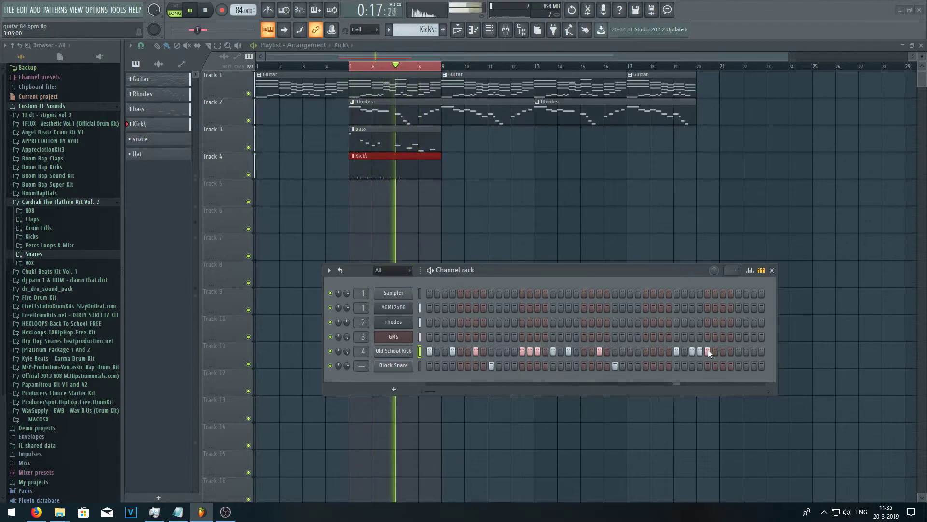
{"action": "right_click", "coordinate": [708, 351]}
{"action": "right_click", "coordinate": [700, 351]}
{"action": "right_click", "coordinate": [693, 351]}
{"action": "left_click", "coordinate": [693, 350]}
{"action": "left_click", "coordinate": [708, 351]}
{"action": "right_click", "coordinate": [710, 352]}
{"action": "left_click", "coordinate": [741, 366]}
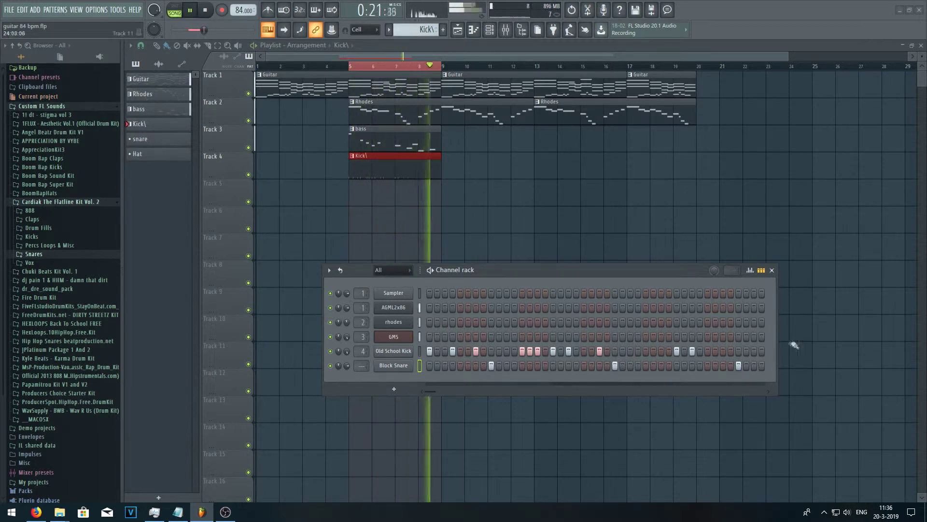
- Extend the channel rack further and add Old School Kick hits on steps 45, 46, 48 and 53
{"action": "left_click_drag", "start_coordinate": [776, 346], "coordinate": [837, 352]}
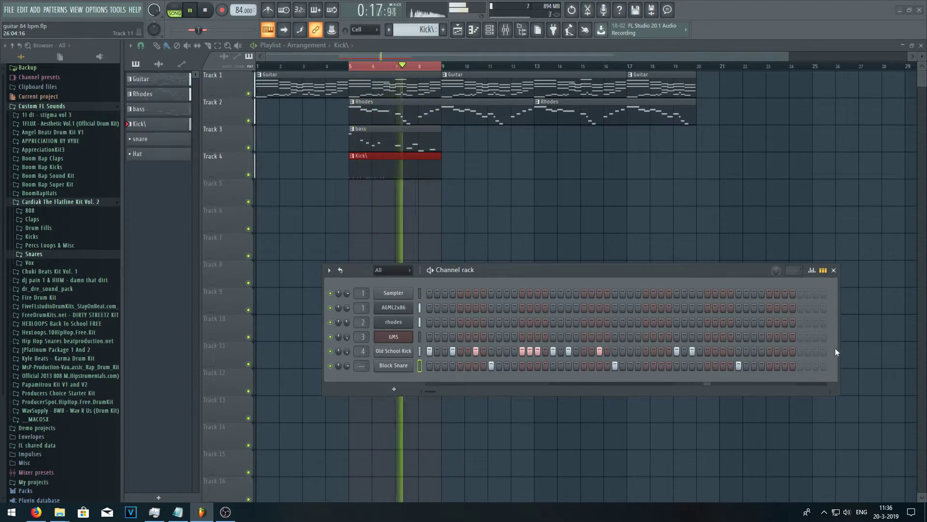
{"action": "left_click", "coordinate": [769, 351]}
{"action": "left_click", "coordinate": [777, 351]}
{"action": "left_click", "coordinate": [792, 351]}
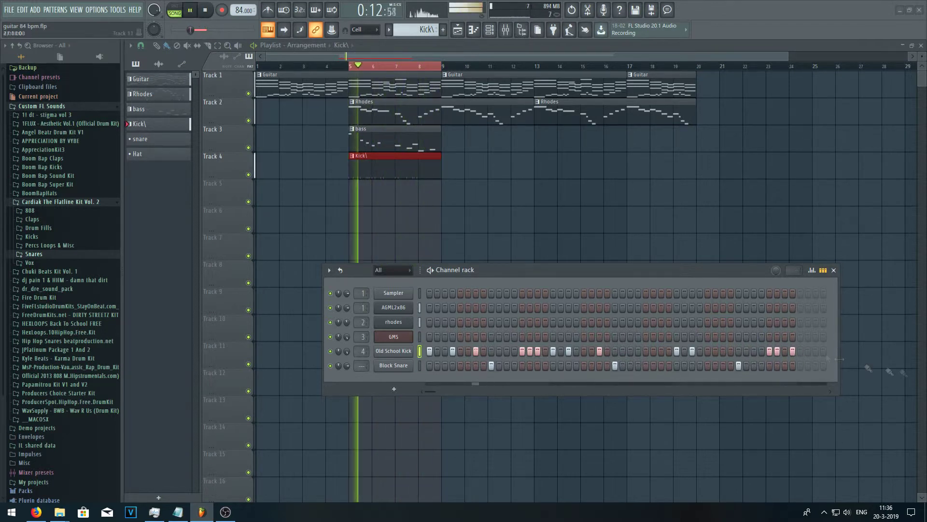
{"action": "left_click_drag", "start_coordinate": [839, 358], "coordinate": [899, 358]}
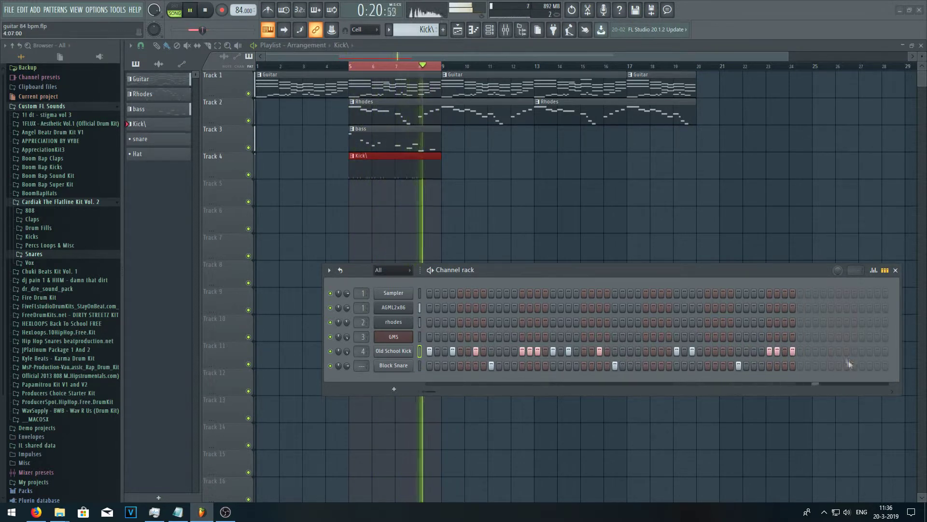
{"action": "left_click", "coordinate": [832, 351]}
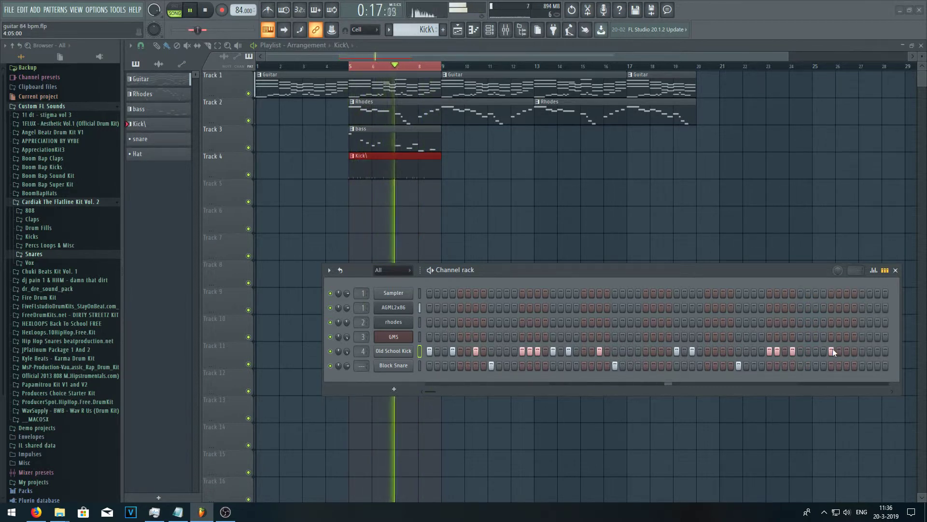
{"action": "key", "text": "space"}
{"action": "key", "text": "space"}
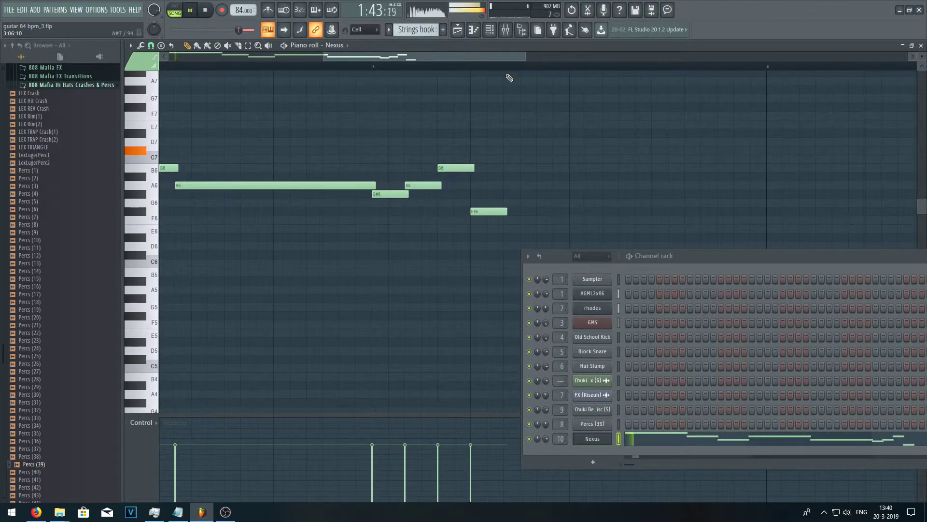
- Hide the channel rack, add an A6 note on beat 3 of bar 3 in the Strings hook, and lengthen it to about one beat
{"action": "left_click", "coordinate": [490, 30]}
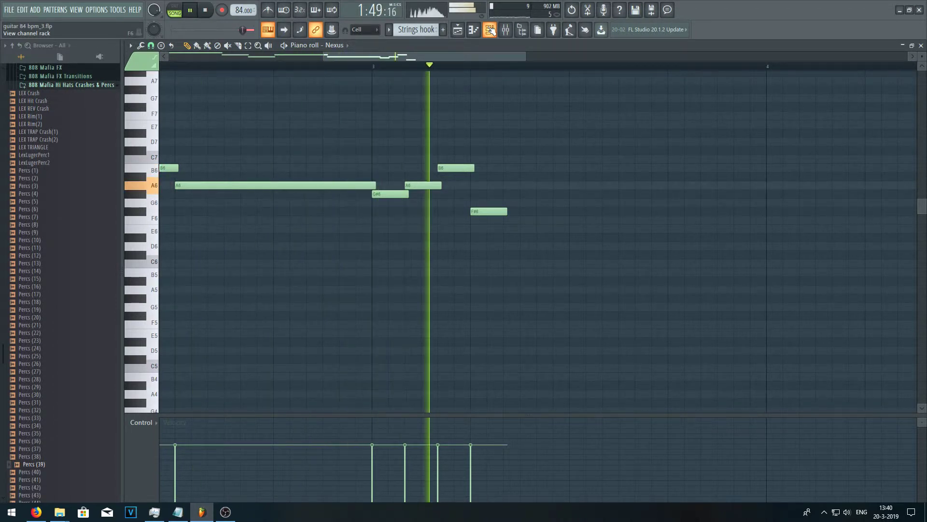
{"action": "key", "text": "space"}
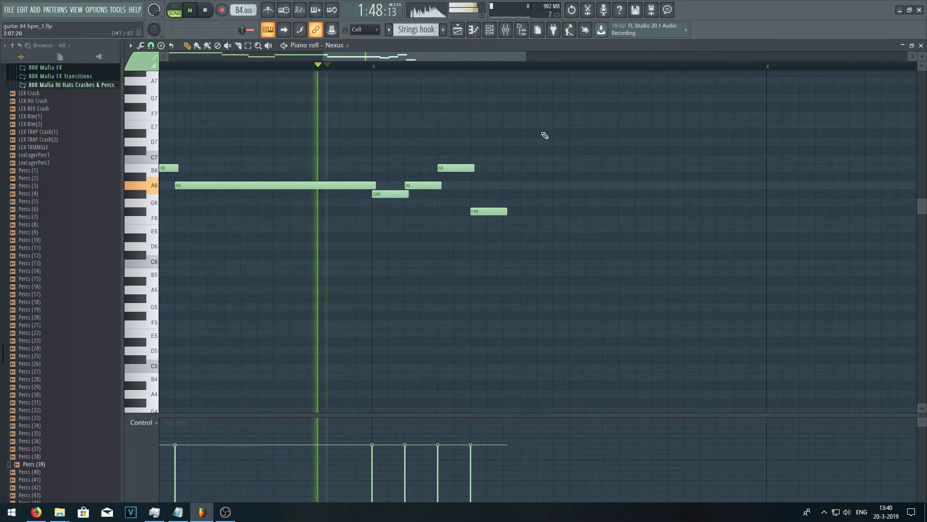
{"action": "key", "text": "space"}
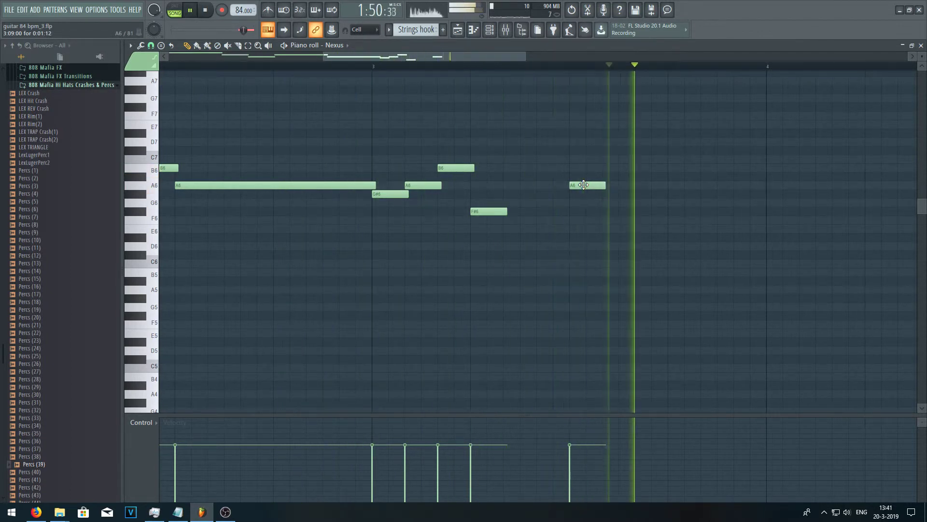
{"action": "key", "text": "space"}
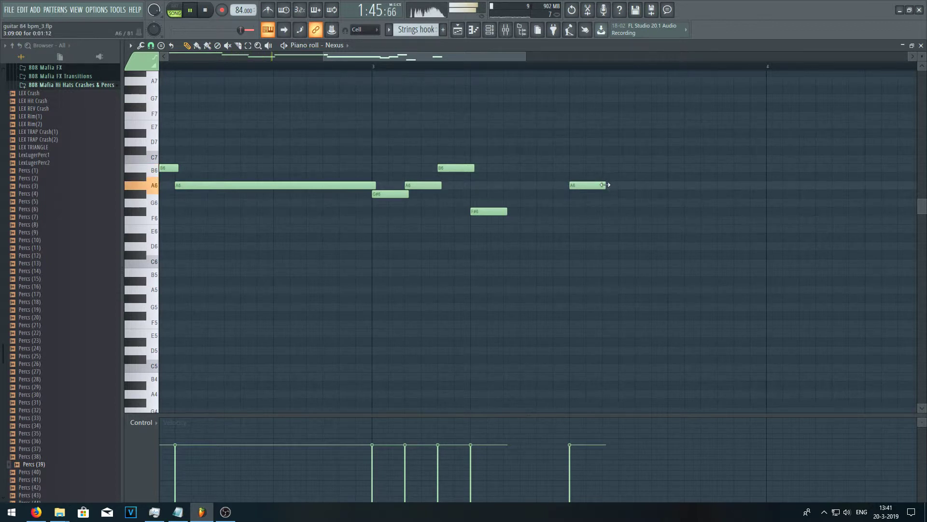
{"action": "left_click_drag", "start_coordinate": [609, 185], "coordinate": [655, 185]}
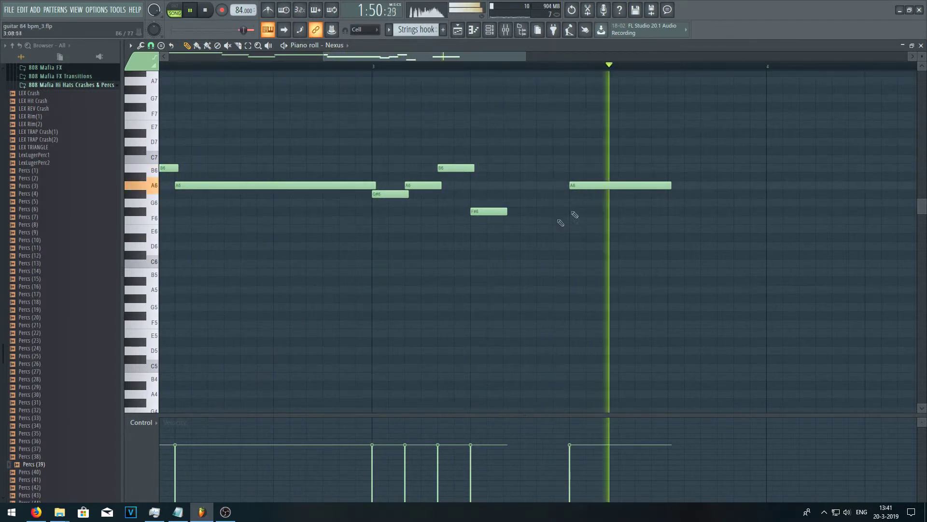
- Stop playback and copy the G#6, A6, B6 and F#6 phrase from the start of bar 3 to beat 4 of bar 3
{"action": "key", "text": "space"}
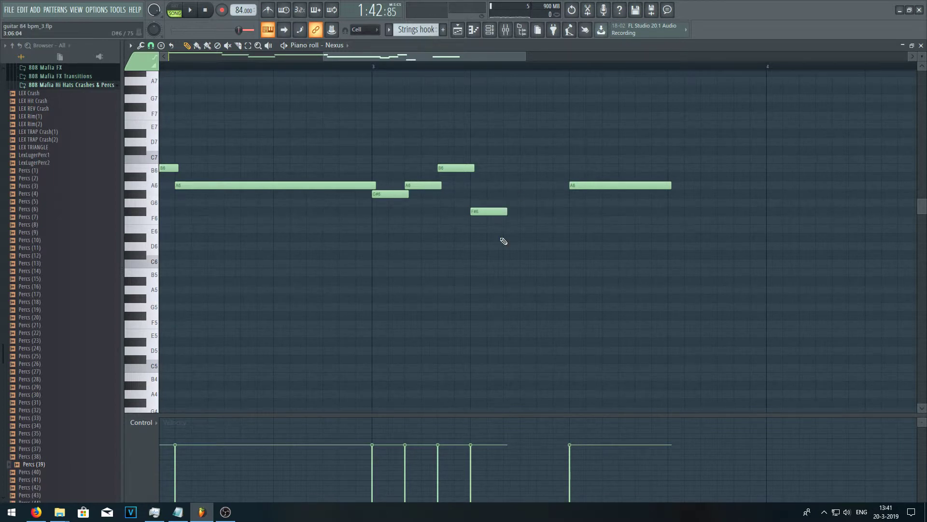
{"action": "left_click_drag", "start_coordinate": [500, 242], "coordinate": [692, 197]}
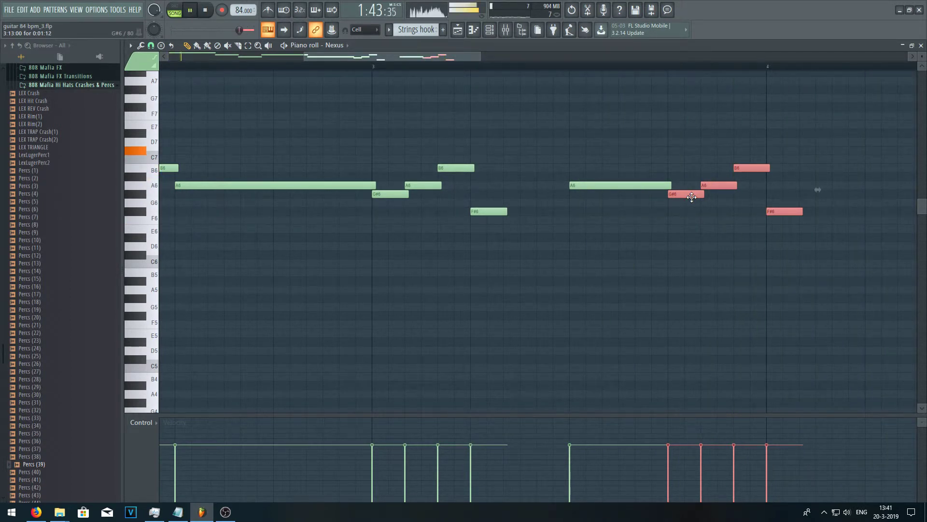
{"action": "left_click_drag", "start_coordinate": [692, 197], "coordinate": [799, 181]}
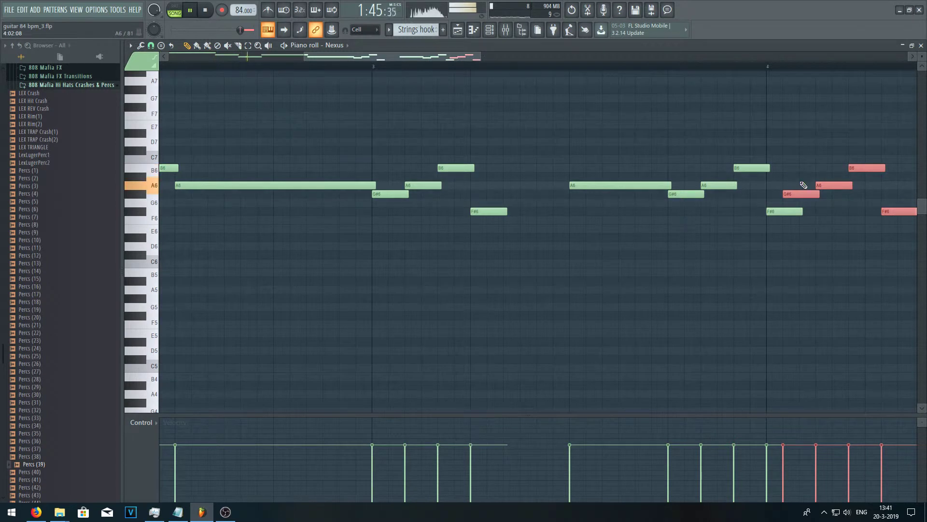
{"action": "key", "text": "Delete"}
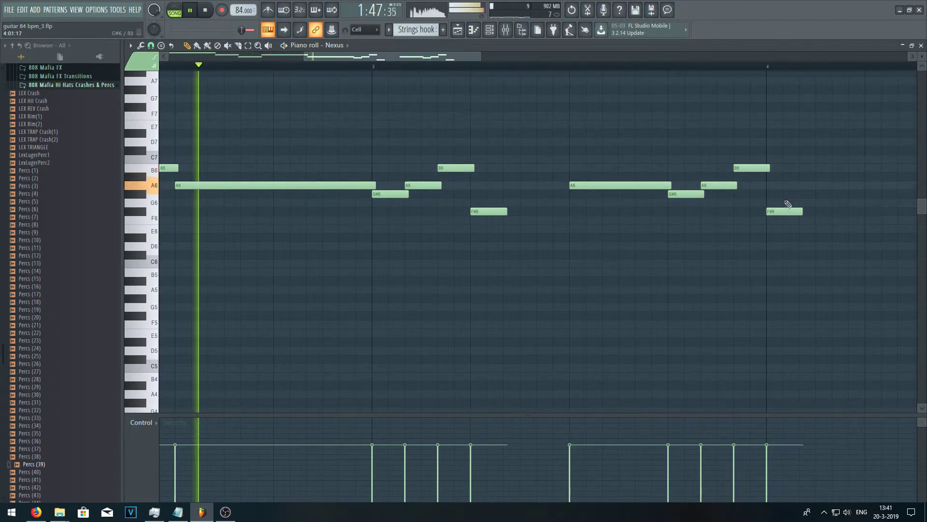
{"action": "left_click_drag", "start_coordinate": [792, 232], "coordinate": [687, 148]}
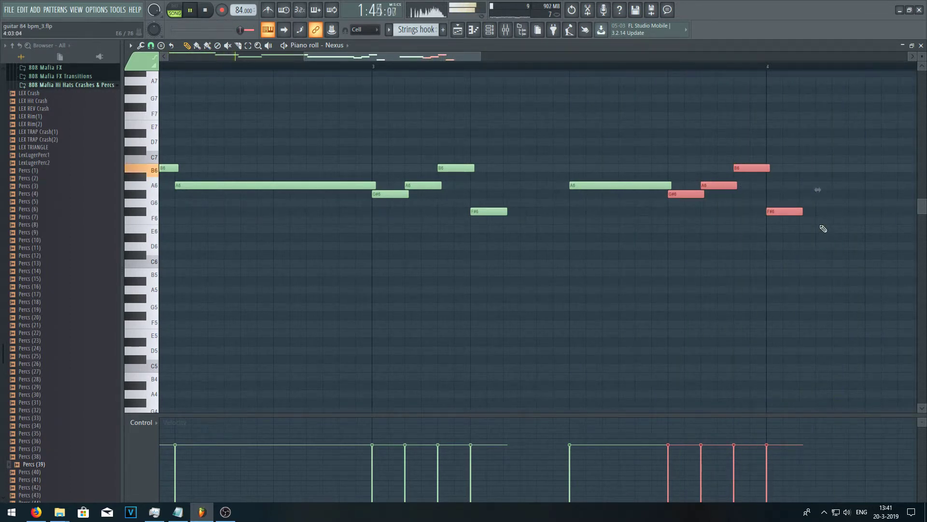
- Add an A6 note on beat 2 and a B6 note on beat 3 of bar 4, and review the melody during playback
{"action": "left_click", "coordinate": [871, 212]}
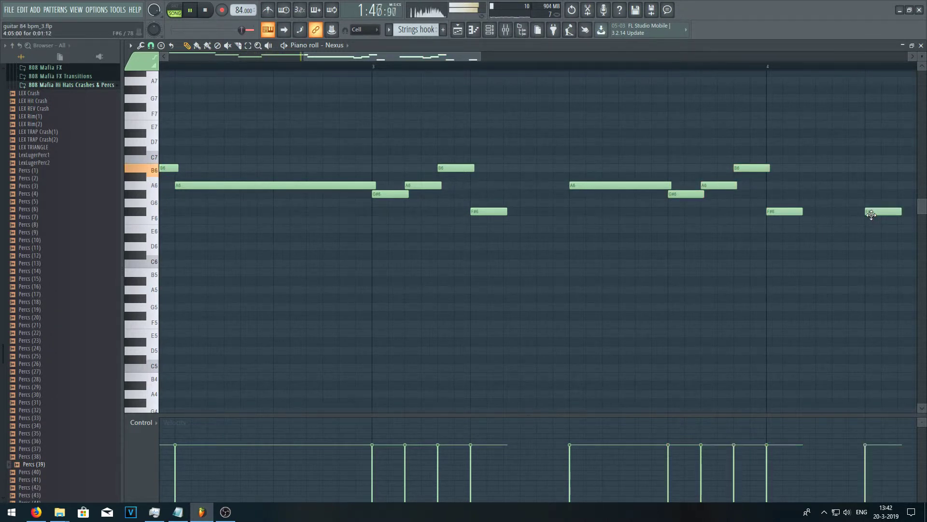
{"action": "left_click_drag", "start_coordinate": [871, 215], "coordinate": [871, 184]}
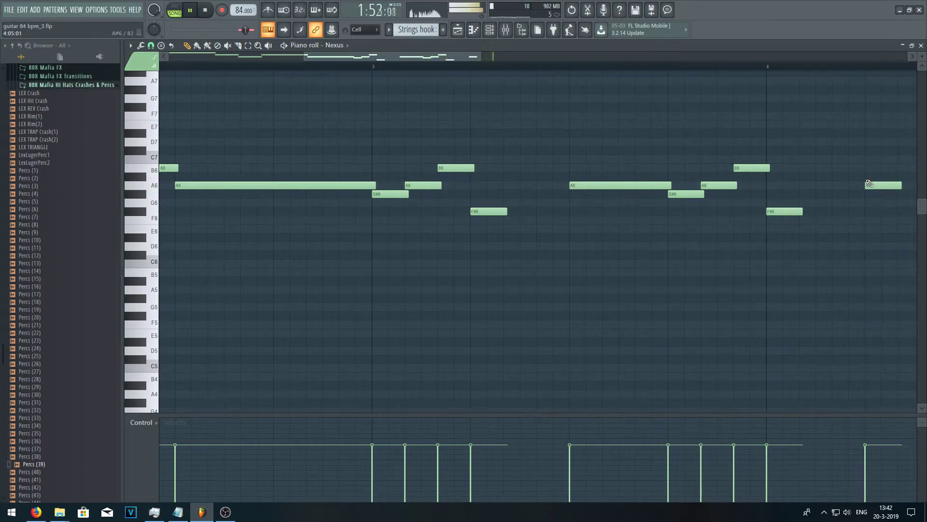
{"action": "left_click_drag", "start_coordinate": [412, 55], "coordinate": [443, 68]}
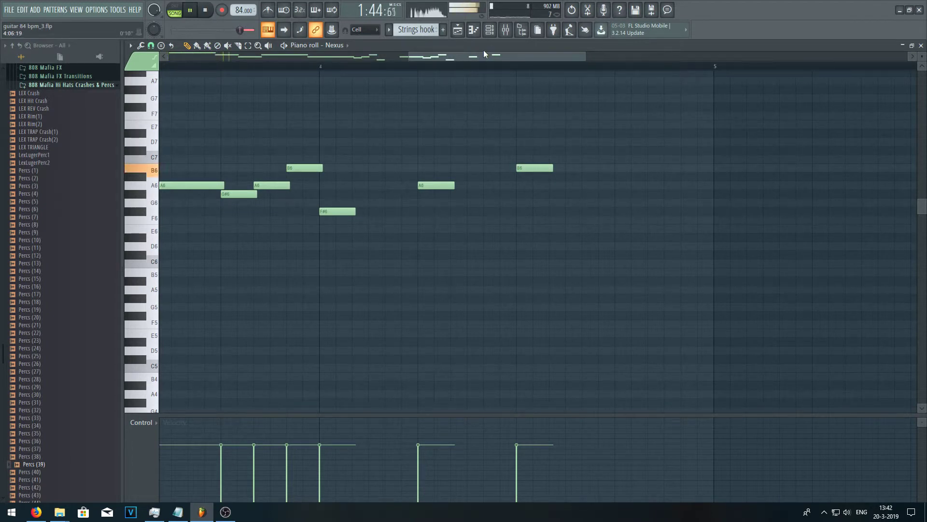
{"action": "left_click_drag", "start_coordinate": [487, 59], "coordinate": [430, 56]}
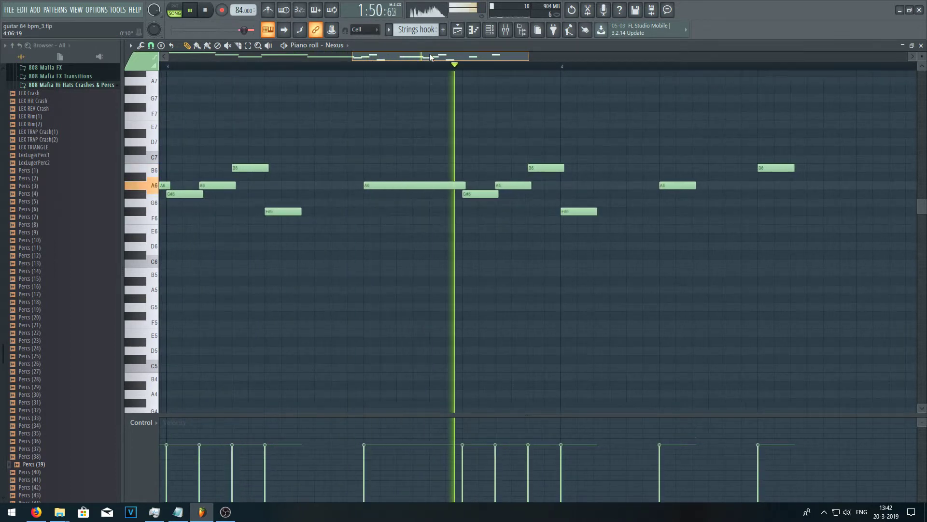
{"action": "left_click_drag", "start_coordinate": [430, 55], "coordinate": [430, 55]}
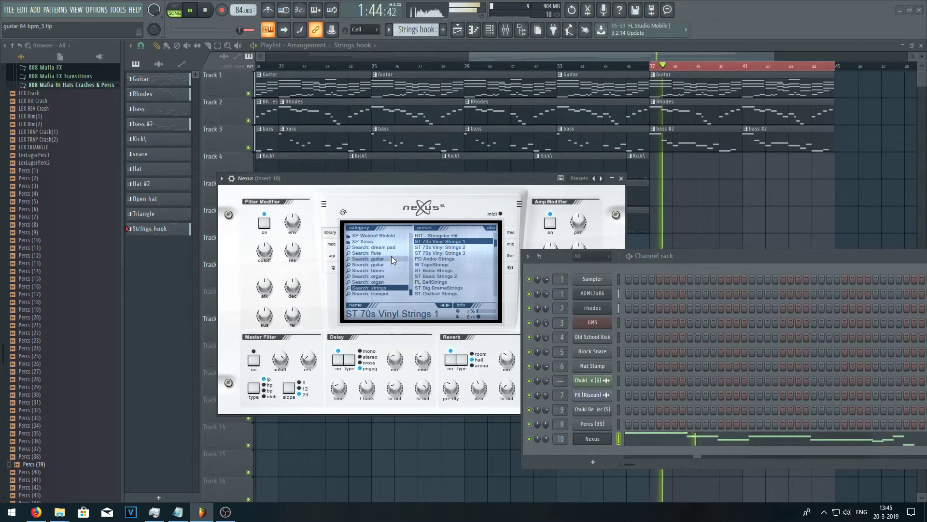
- Browse the Nexus Piano category and audition the PN Nebula and PN Netherworlds presets during playback
{"action": "left_click_drag", "start_coordinate": [411, 293], "coordinate": [416, 229]}
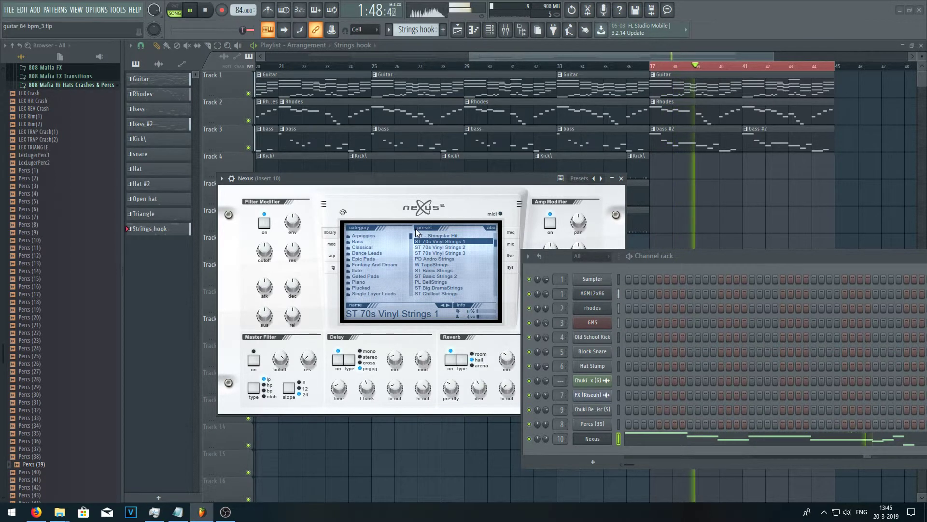
{"action": "left_click", "coordinate": [367, 282]}
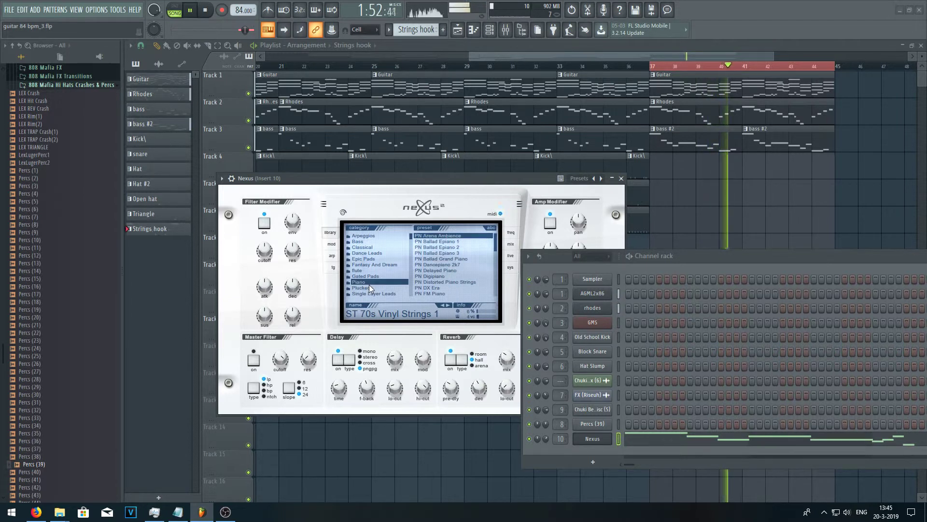
{"action": "left_click", "coordinate": [434, 277]}
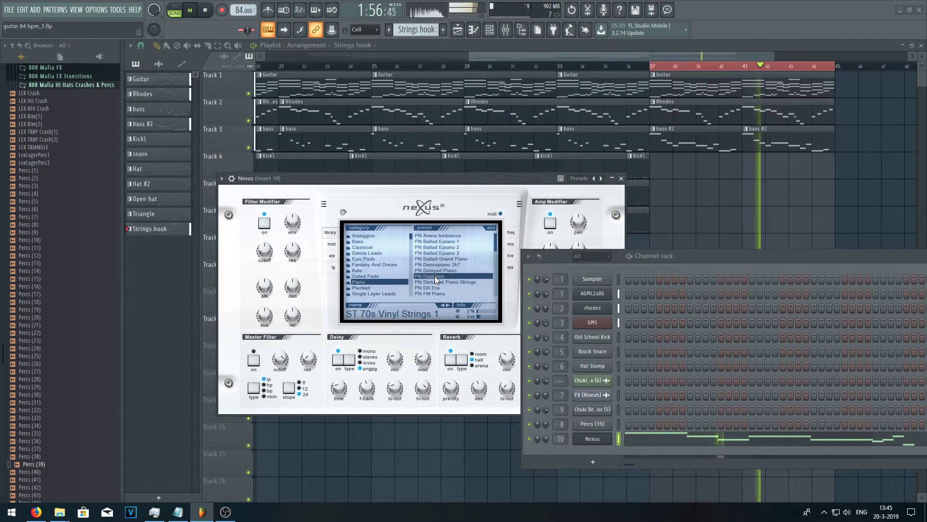
{"action": "scroll", "coordinate": [492, 248], "scroll_direction": "down", "scroll_amount": 7}
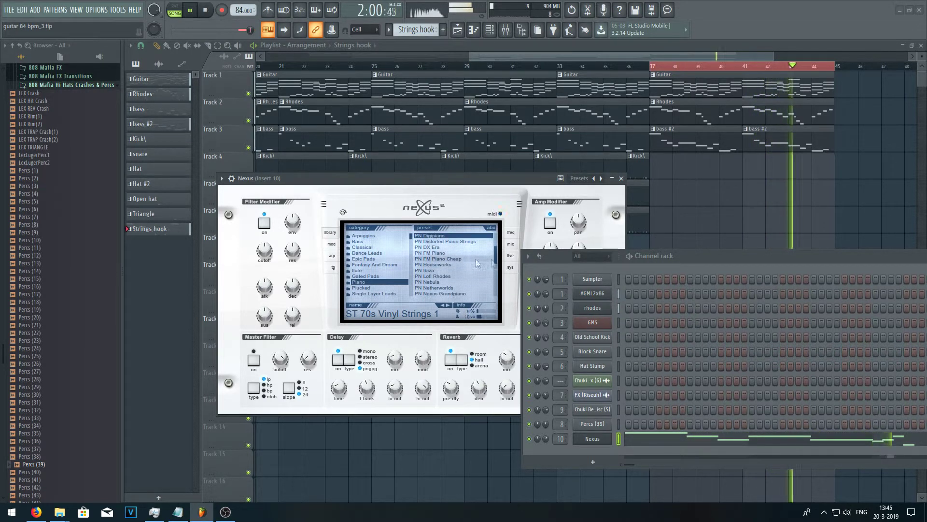
{"action": "left_click", "coordinate": [444, 281]}
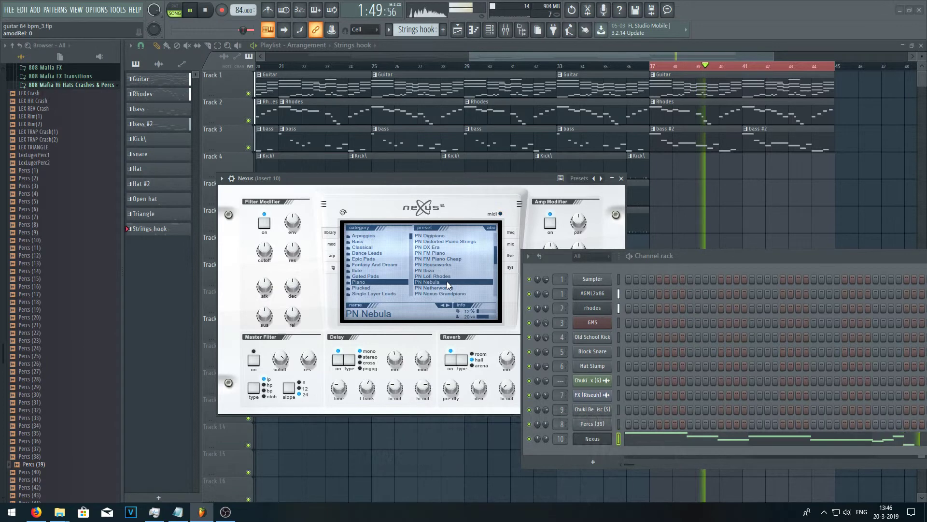
{"action": "left_click", "coordinate": [451, 287]}
- Audition the Nexus Plucked presets PL Amberpikes, PL Beauty Combi, PL Creamalogue and PL Illusionize 1, and load PL Muted Pad
{"action": "left_click", "coordinate": [360, 288]}
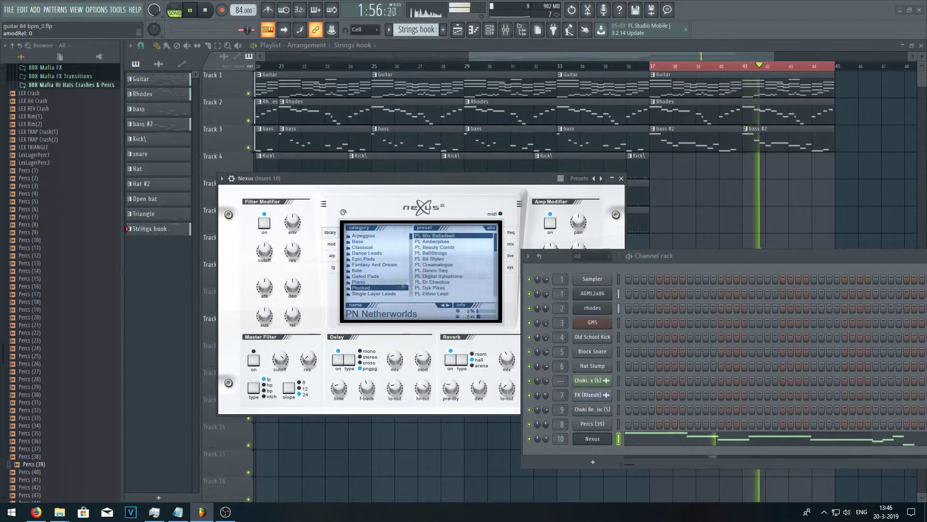
{"action": "left_click", "coordinate": [436, 241]}
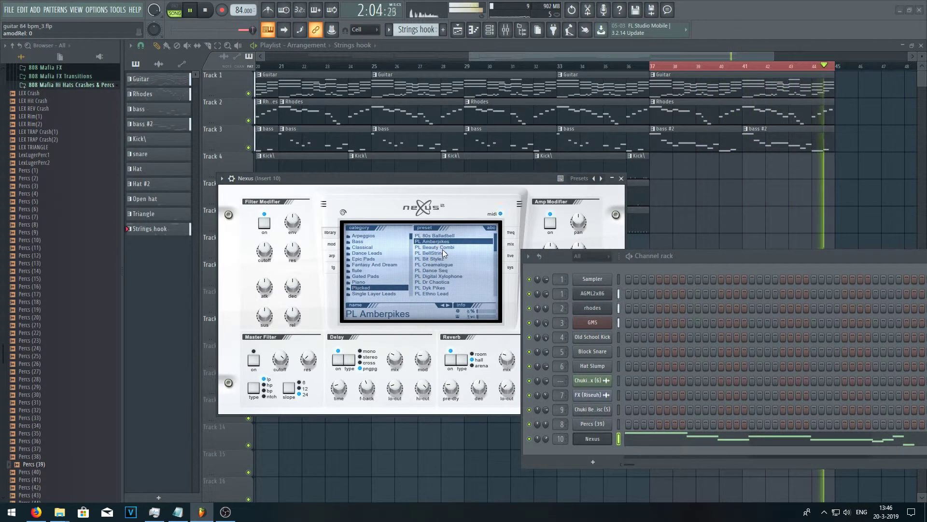
{"action": "left_click", "coordinate": [440, 247]}
{"action": "left_click", "coordinate": [448, 265]}
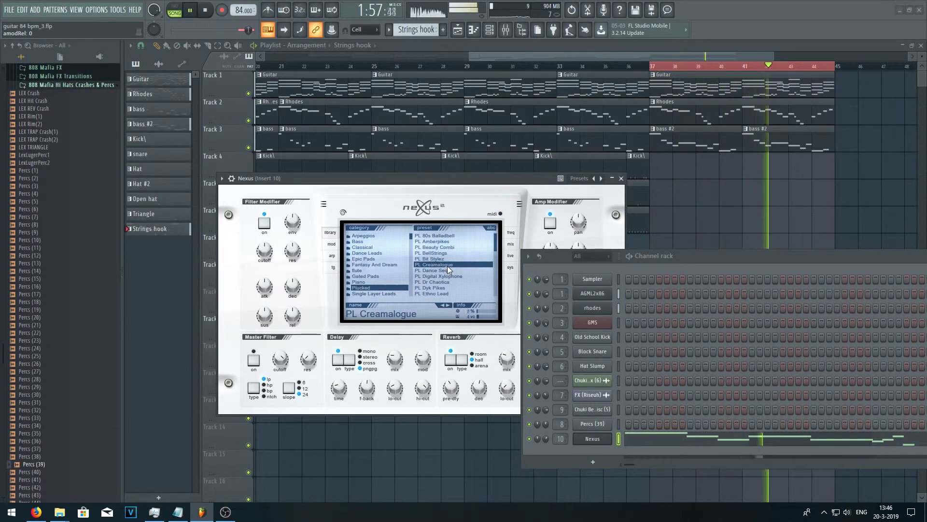
{"action": "left_click_drag", "start_coordinate": [496, 243], "coordinate": [500, 254]}
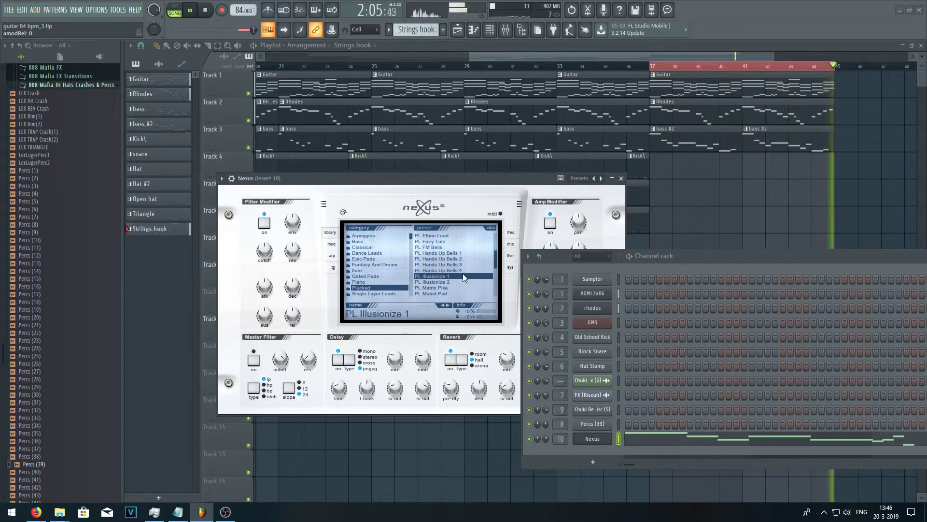
{"action": "left_click", "coordinate": [463, 274]}
{"action": "left_click", "coordinate": [444, 293]}
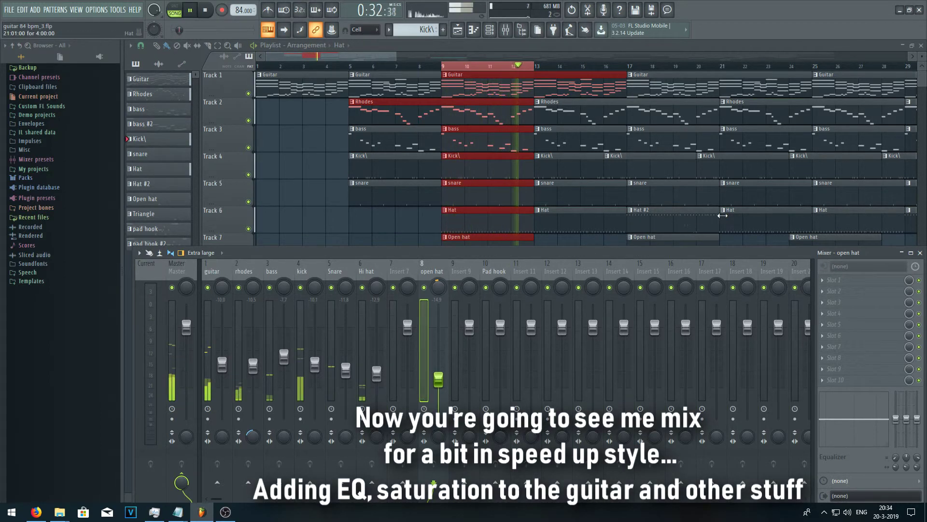
- Load FabFilter Pro-Q 2 into the first effect slot of the guitar mixer track
{"action": "left_click", "coordinate": [208, 306]}
{"action": "left_click", "coordinate": [840, 280]}
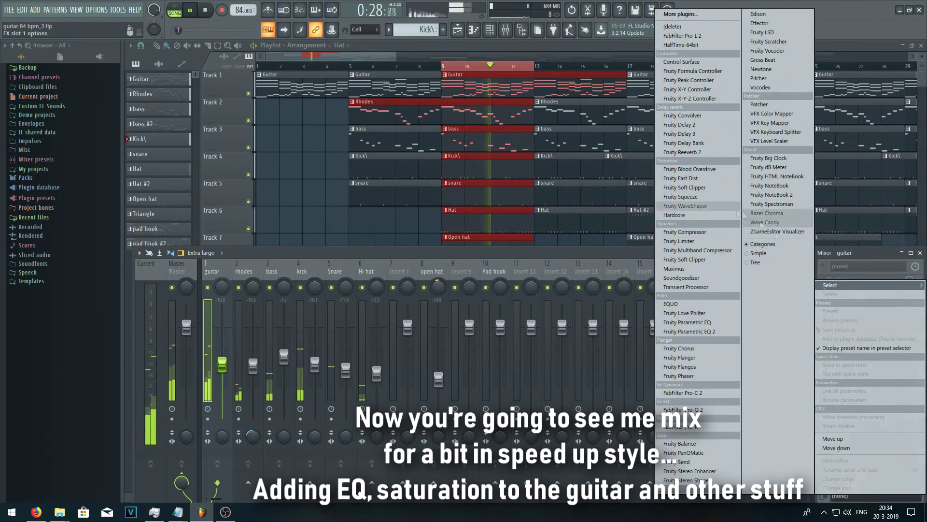
{"action": "left_click", "coordinate": [684, 408]}
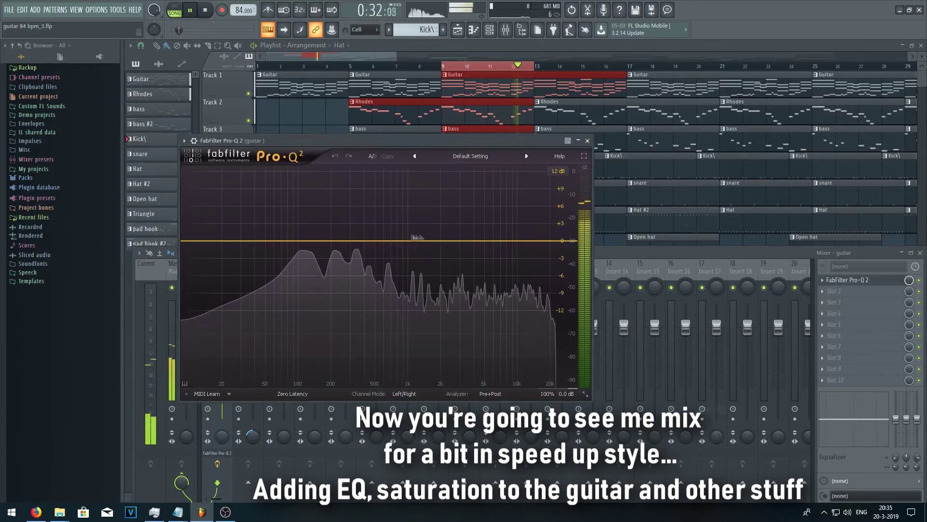
- Add a 12 dB/oct Low Cut band just below 50 Hz with a gentle Q of about 0.425 to the guitar EQ
{"action": "left_click", "coordinate": [192, 241]}
{"action": "right_click", "coordinate": [192, 241]}
{"action": "mouse_move", "coordinate": [218, 259]}
{"action": "left_click", "coordinate": [309, 281]}
{"action": "left_click_drag", "start_coordinate": [193, 241], "coordinate": [257, 277]}
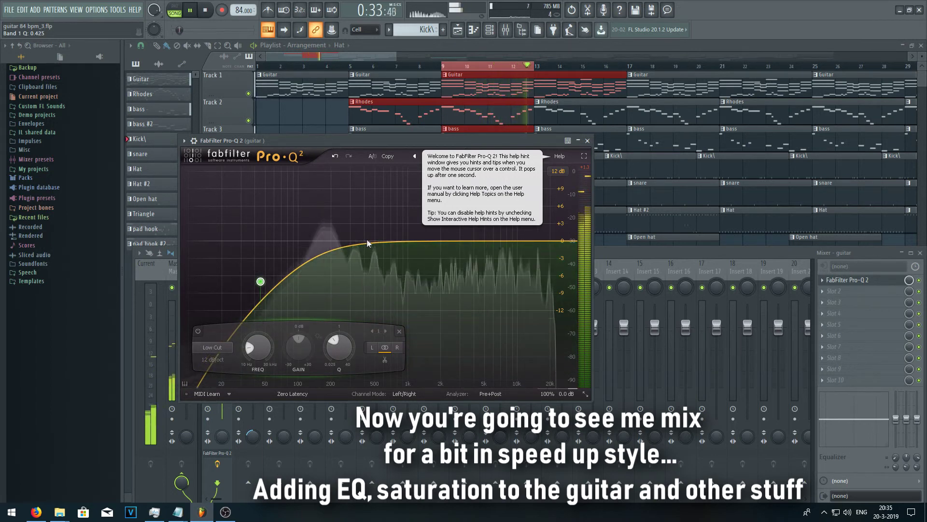
- Add a bell band at about 2470 Hz, cut it by about 3.9 dB with a Q of about 3.29, and check it soloed
{"action": "left_click_drag", "start_coordinate": [435, 250], "coordinate": [442, 219]}
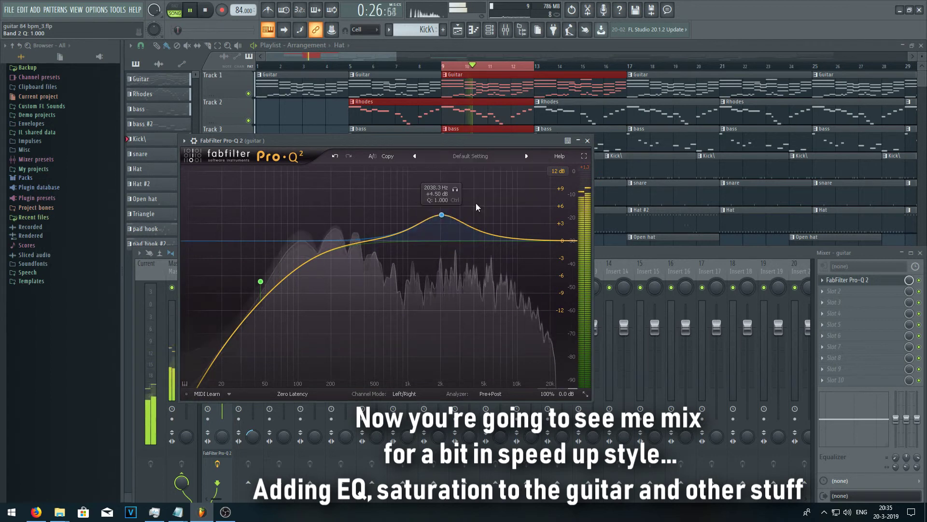
{"action": "left_click_drag", "start_coordinate": [446, 216], "coordinate": [447, 251]}
{"action": "left_click_drag", "start_coordinate": [487, 348], "coordinate": [485, 332]}
{"action": "left_click_drag", "start_coordinate": [447, 250], "coordinate": [450, 264]}
{"action": "left_click", "coordinate": [463, 281]}
{"action": "left_click", "coordinate": [464, 280]}
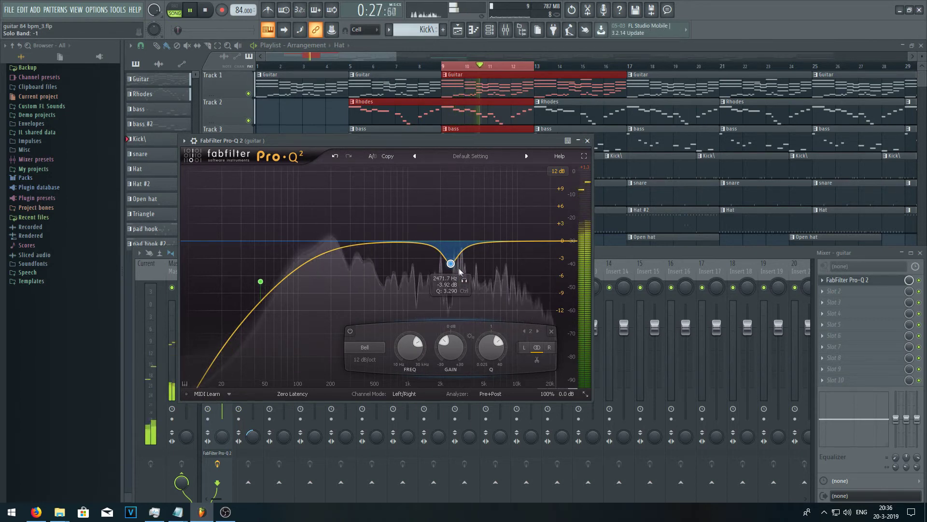
- Add a second bell cut of about 2 dB near 1500 Hz with a Q of about 3.26, and close the guitar EQ
{"action": "mouse_move", "coordinate": [422, 249]}
{"action": "left_mouse_down"}
{"action": "mouse_move", "coordinate": [418, 209]}
{"action": "mouse_move", "coordinate": [426, 247]}
{"action": "left_mouse_up"}
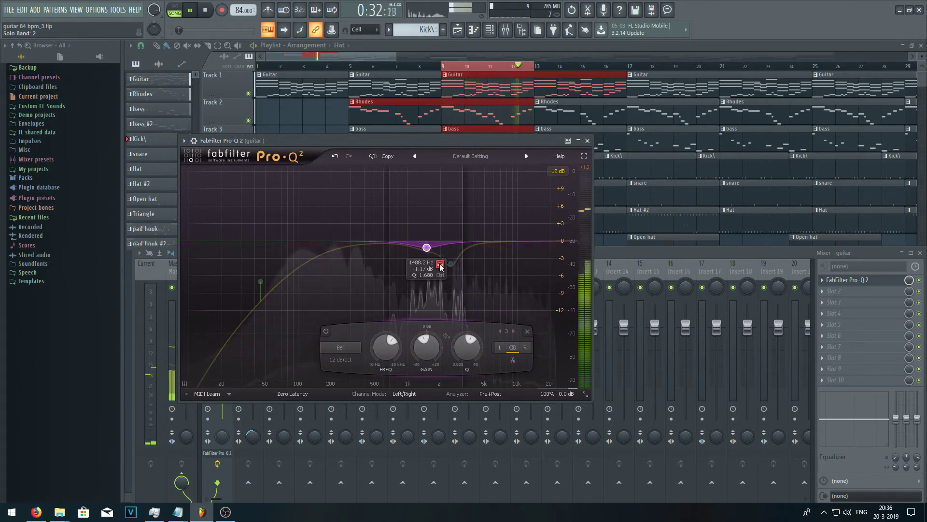
{"action": "left_click_drag", "start_coordinate": [429, 251], "coordinate": [429, 251]}
{"action": "left_click_drag", "start_coordinate": [469, 347], "coordinate": [469, 339]}
{"action": "left_click_drag", "start_coordinate": [428, 249], "coordinate": [428, 254]}
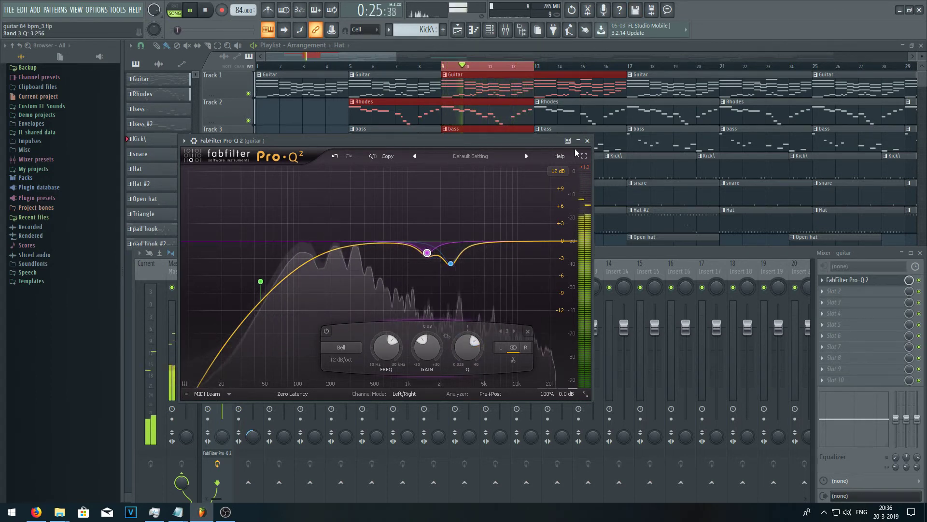
{"action": "left_click", "coordinate": [587, 140]}
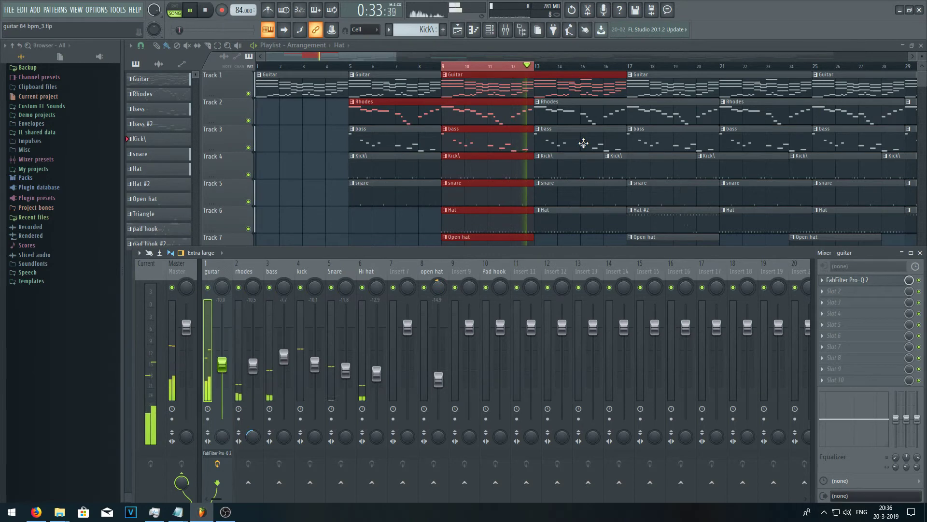
- Open the AGML2x86 guitar instrument's effects, adjust the Delay pedal's send level and set its left time to 0.3 s
{"action": "key", "text": "F6"}
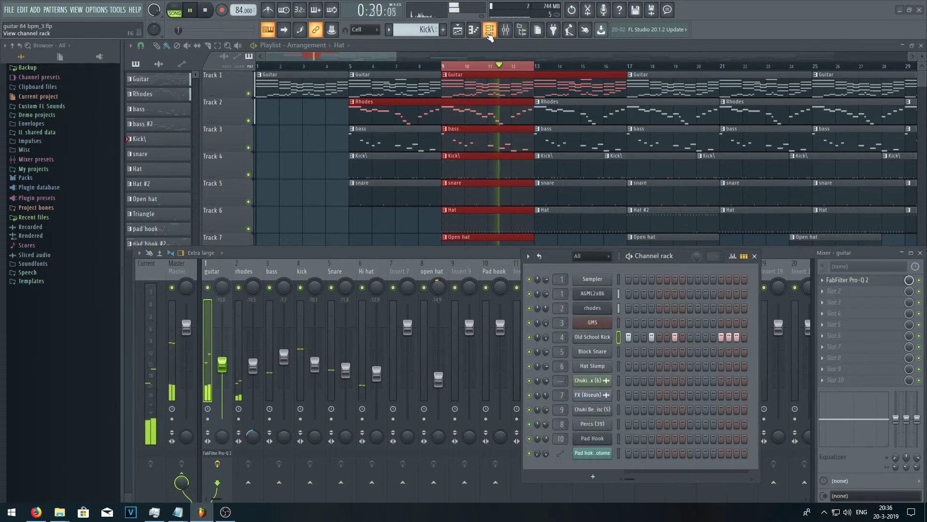
{"action": "left_click", "coordinate": [580, 294]}
{"action": "key", "text": "F6"}
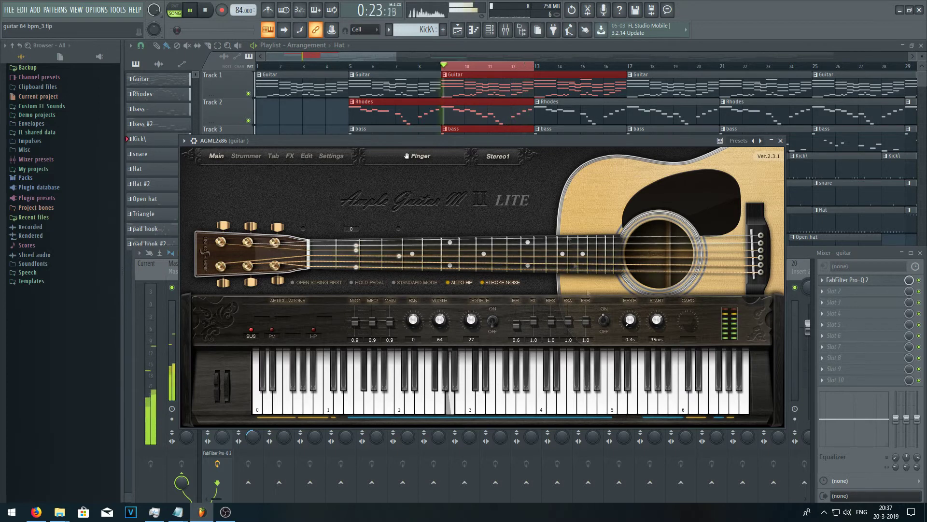
{"action": "left_click", "coordinate": [290, 156]}
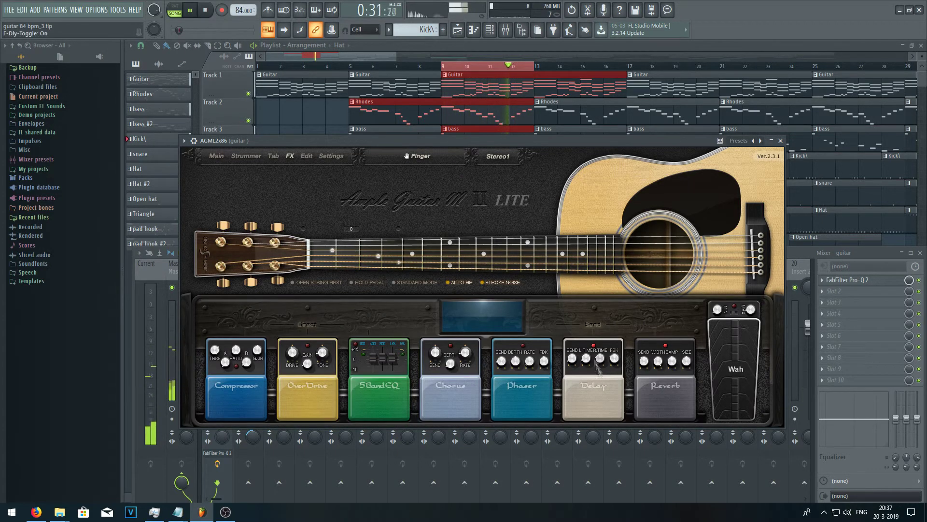
{"action": "left_click", "coordinate": [571, 360]}
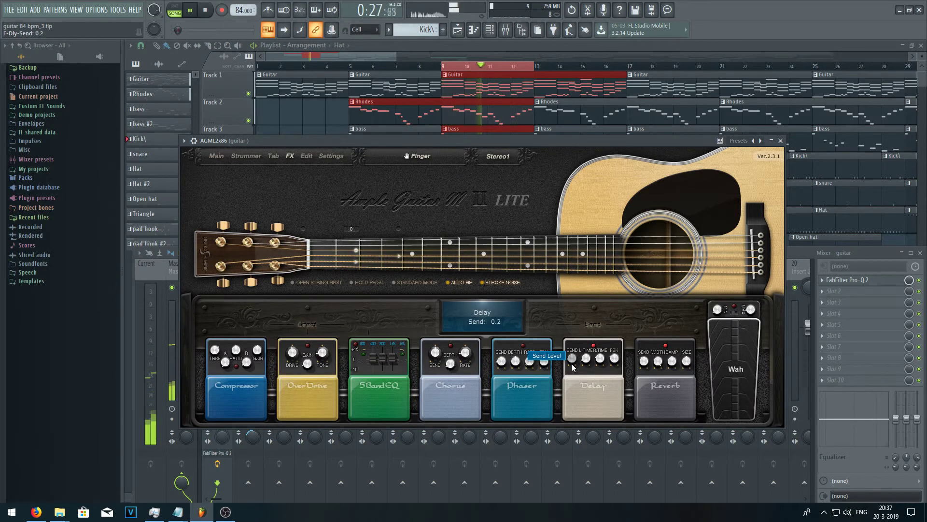
{"action": "left_click_drag", "start_coordinate": [571, 361], "coordinate": [574, 367]}
{"action": "left_click", "coordinate": [599, 359]}
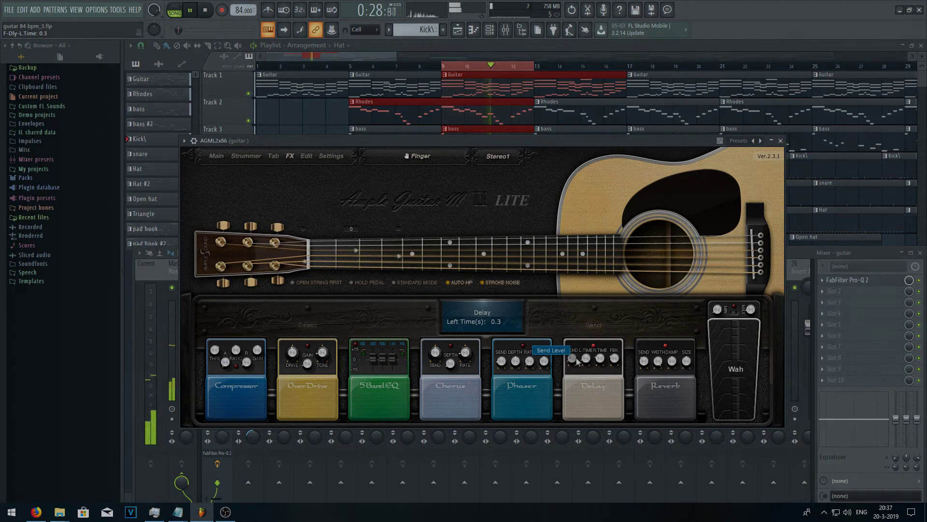